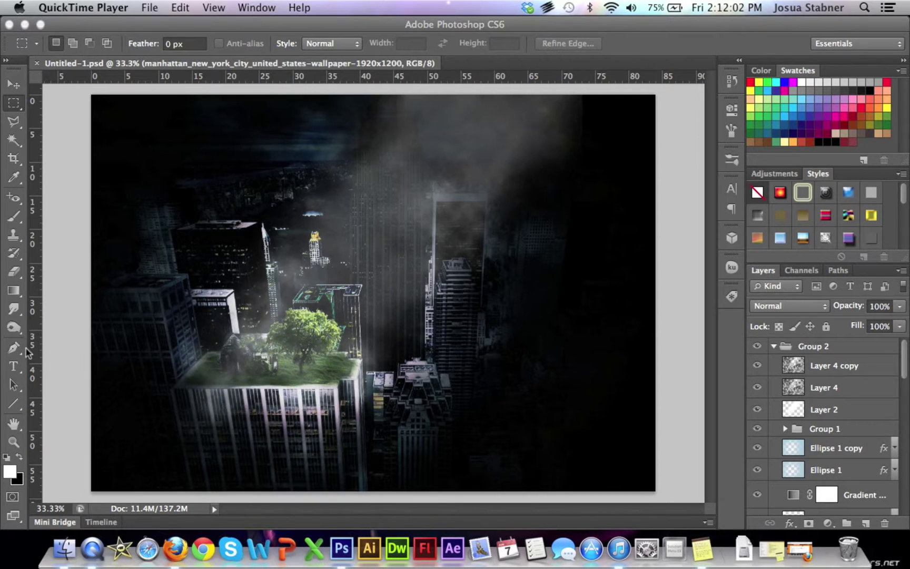
# With the Brush tool active, set the foreground colour to pink-red
pyautogui.click(13, 227)
pyautogui.click(14, 216)
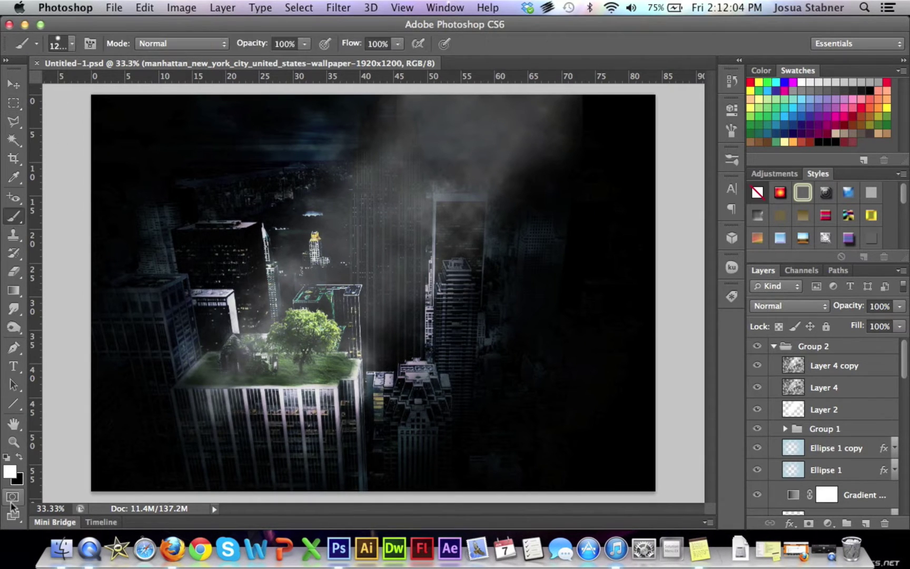
pyautogui.click(10, 472)
pyautogui.click(502, 274)
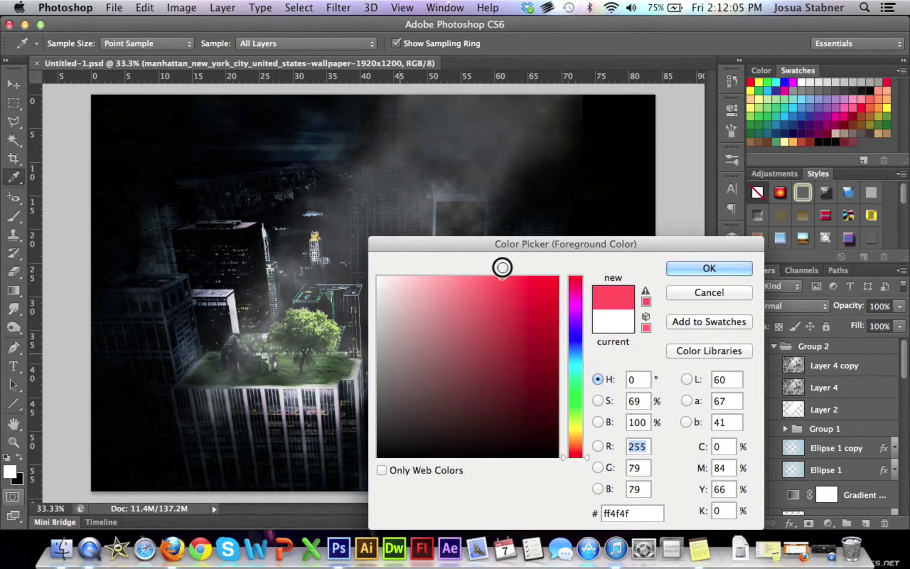
pyautogui.click(676, 267)
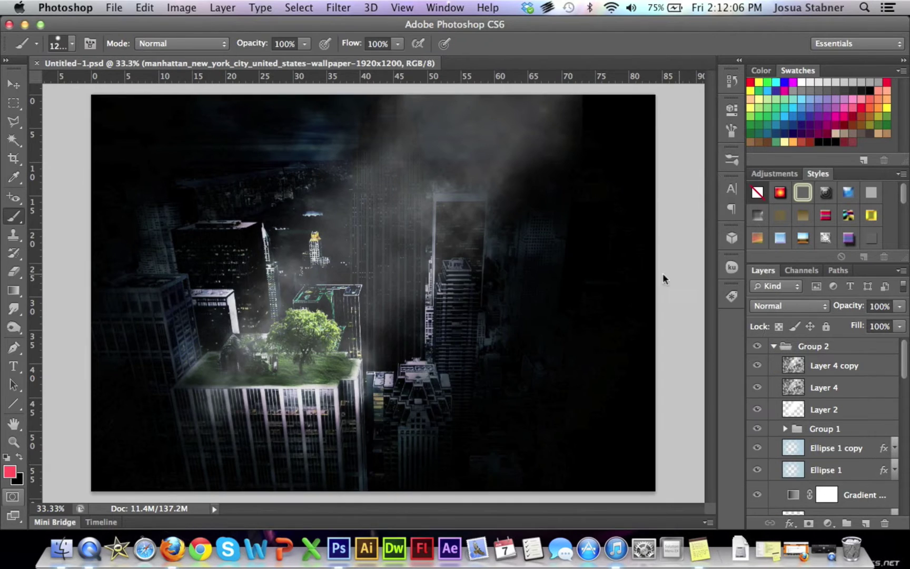
# Add a new empty layer and set the brush size to about 35 px
pyautogui.click(865, 523)
pyautogui.click(74, 44)
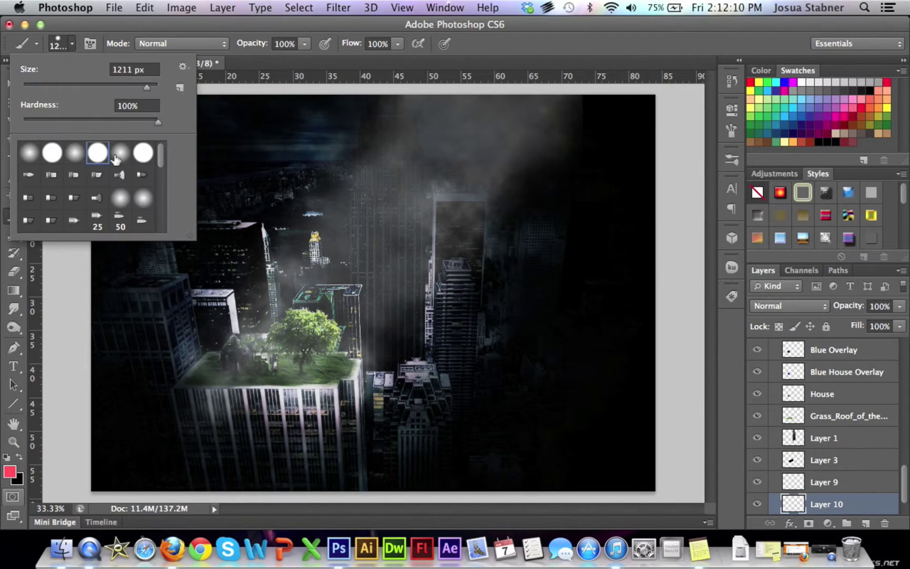
pyautogui.moveTo(41, 87); pyautogui.dragTo(48, 89)
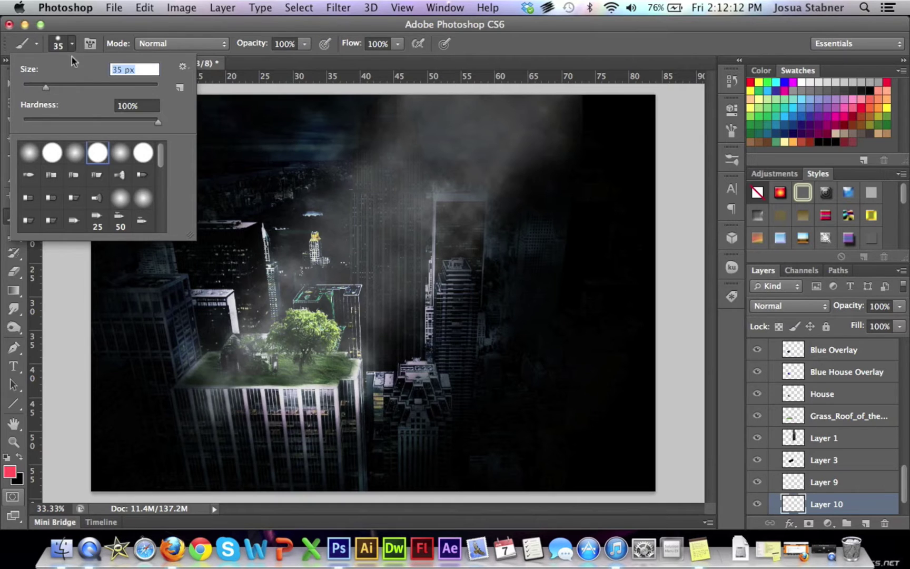
pyautogui.press('Return')
# Paint two red test curves, undo them, and move Layer 10 above Group 2
pyautogui.moveTo(220, 430)
pyautogui.mouseDown()
pyautogui.moveTo(438, 400)
pyautogui.moveTo(461, 387)
pyautogui.mouseUp()
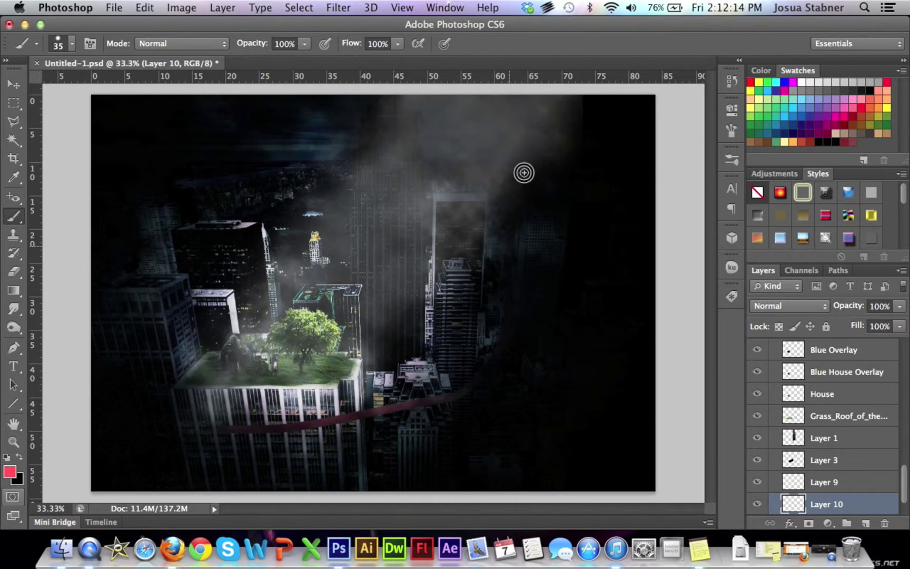
pyautogui.moveTo(351, 166)
pyautogui.mouseDown()
pyautogui.moveTo(257, 248)
pyautogui.moveTo(225, 357)
pyautogui.moveTo(305, 455)
pyautogui.moveTo(325, 453)
pyautogui.mouseUp()
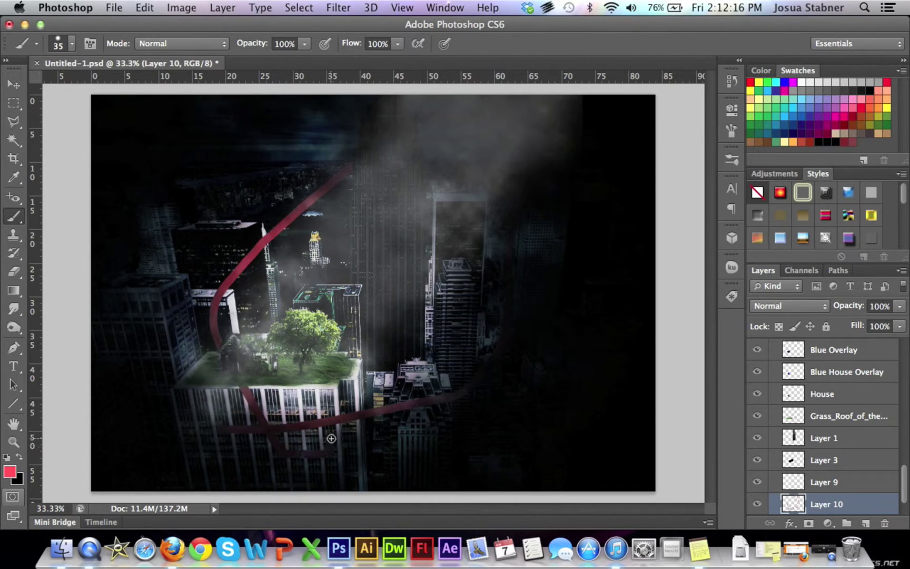
pyautogui.press('super+alt+z')
pyautogui.press('super+alt+z')
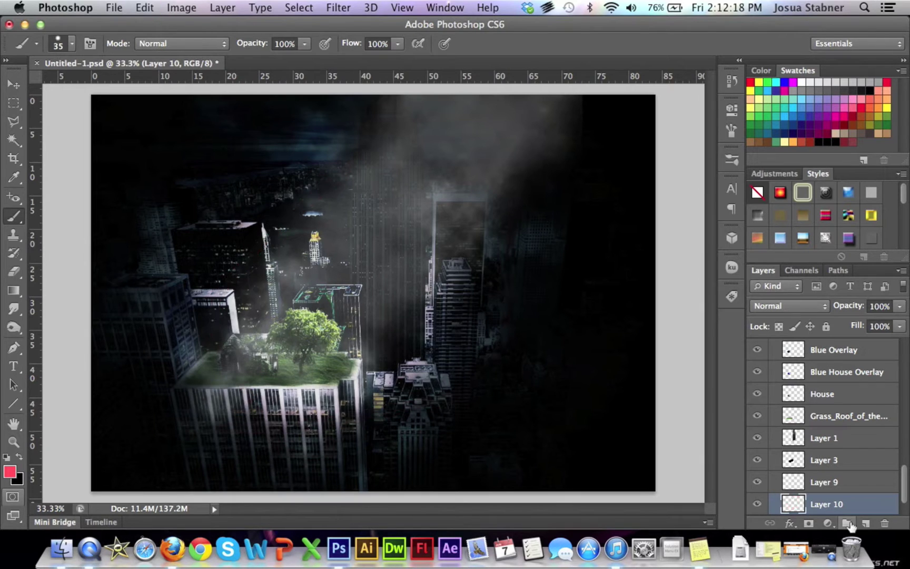
pyautogui.moveTo(855, 506)
pyautogui.mouseDown()
pyautogui.moveTo(853, 376)
pyautogui.moveTo(837, 316)
pyautogui.moveTo(839, 342)
pyautogui.mouseUp()
pyautogui.moveTo(211, 442)
pyautogui.mouseDown()
pyautogui.moveTo(427, 378)
pyautogui.moveTo(573, 91)
pyautogui.moveTo(249, 132)
pyautogui.moveTo(146, 376)
pyautogui.moveTo(266, 439)
pyautogui.mouseUp()
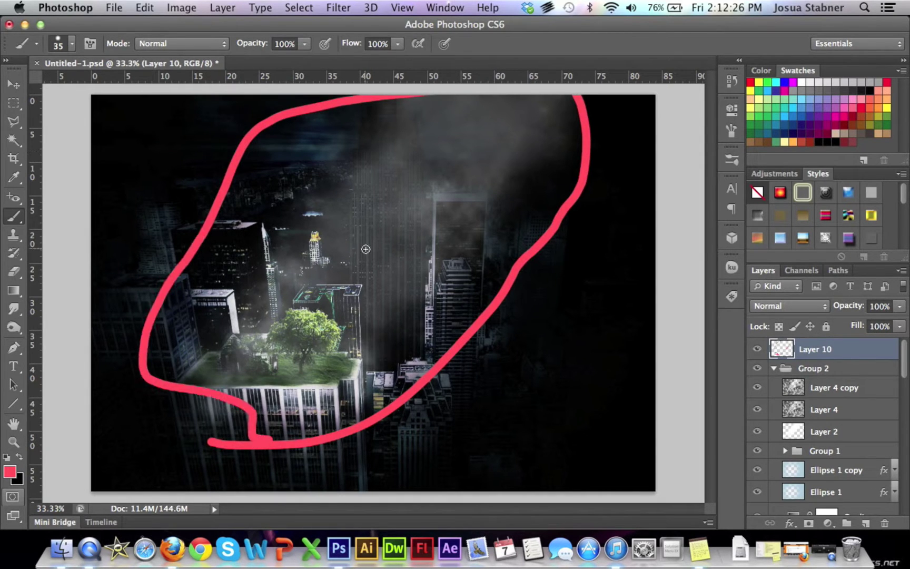
# Sketch the beam direction with red zigzags, then undo all strokes so Layer 10 is empty
pyautogui.moveTo(458, 159)
pyautogui.mouseDown()
pyautogui.moveTo(323, 277)
pyautogui.moveTo(362, 272)
pyautogui.moveTo(476, 187)
pyautogui.mouseUp()
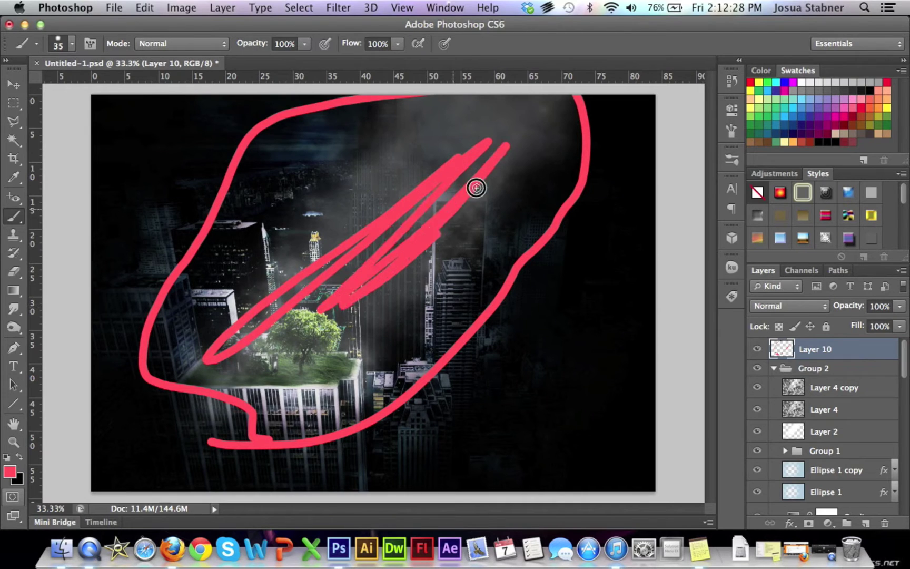
pyautogui.press('super+z')
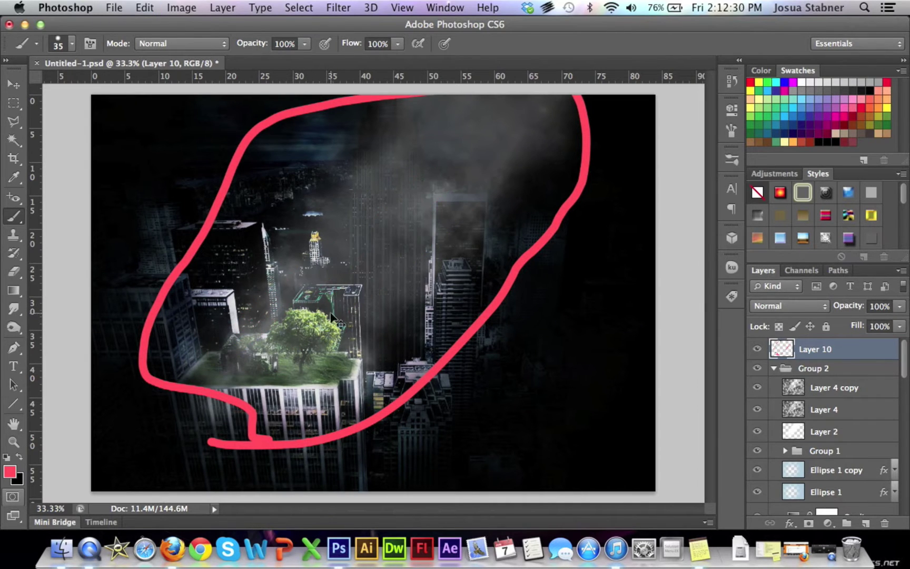
pyautogui.press('super+alt+z')
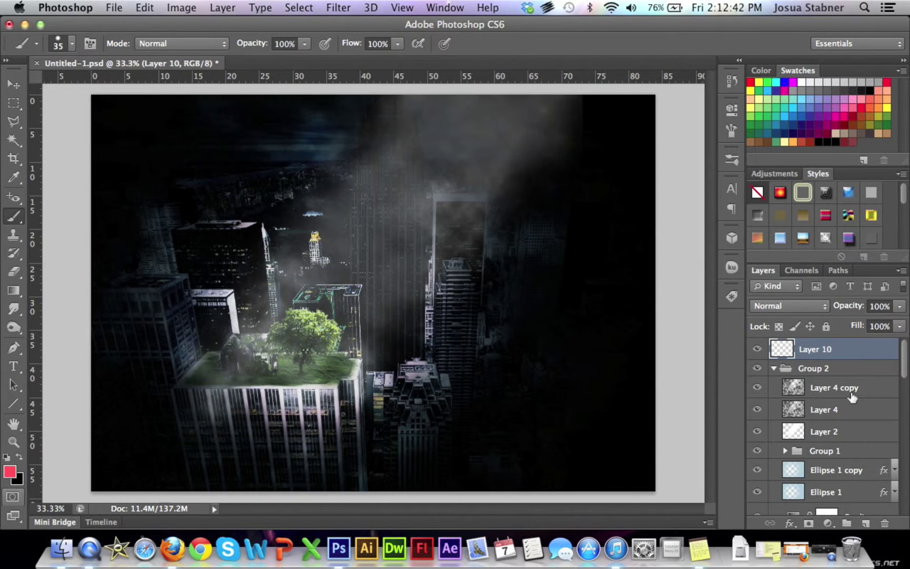
# Turn off visibility for Layer 4 copy, Layer 4 and the Layer 2 light-ray glow
pyautogui.click(757, 388)
pyautogui.click(758, 409)
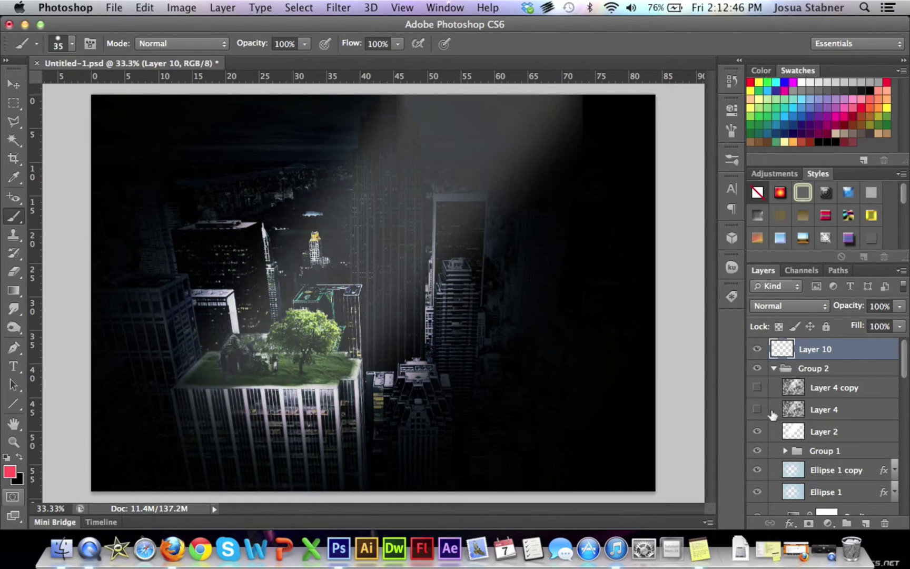
pyautogui.scroll(-3, 782, 411)
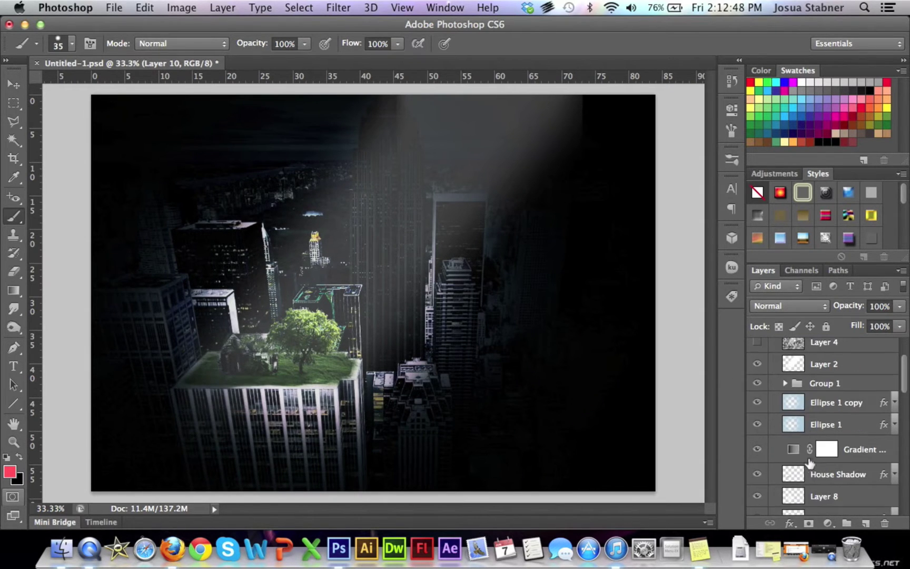
pyautogui.scroll(2, 783, 403)
pyautogui.click(758, 414)
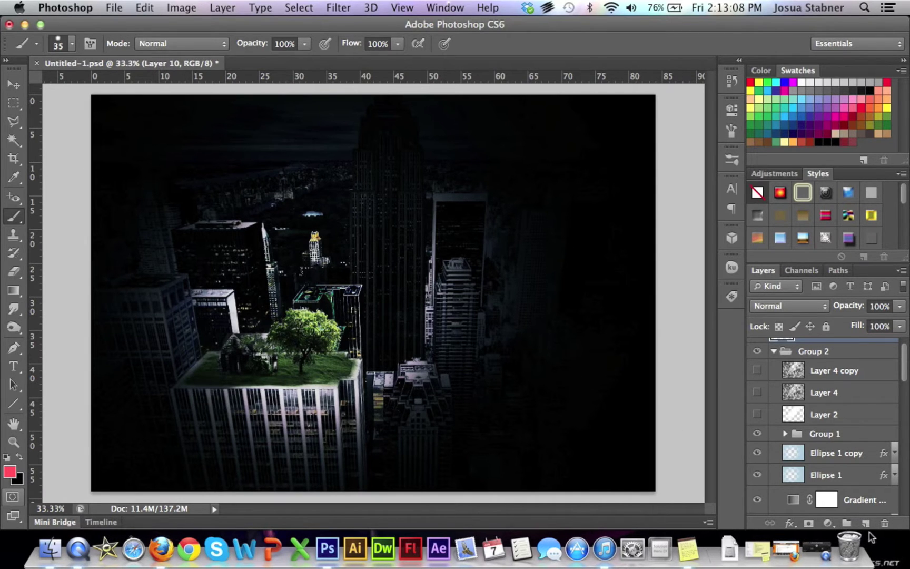
# Add a new Layer 11 and delete the unused Layer 10
pyautogui.click(830, 377)
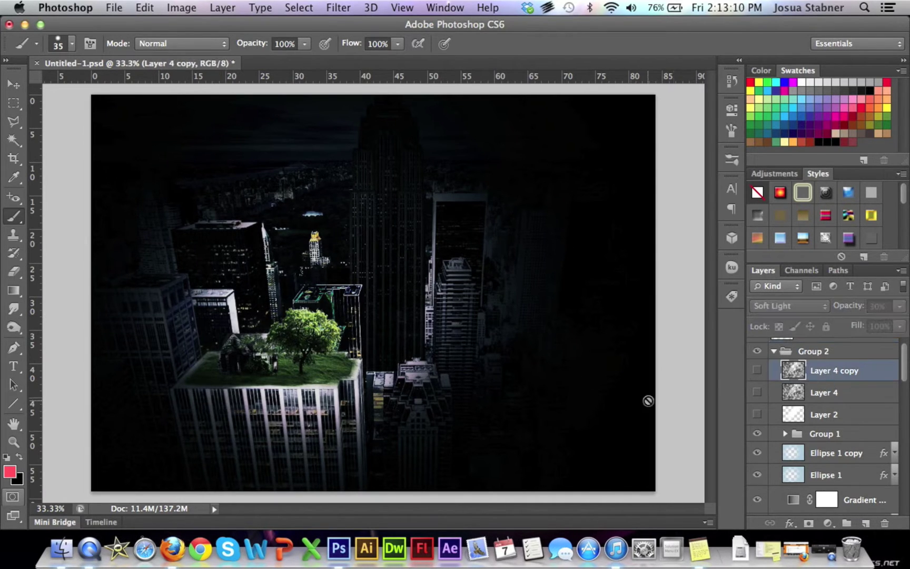
pyautogui.scroll(1, 847, 402)
pyautogui.click(843, 350)
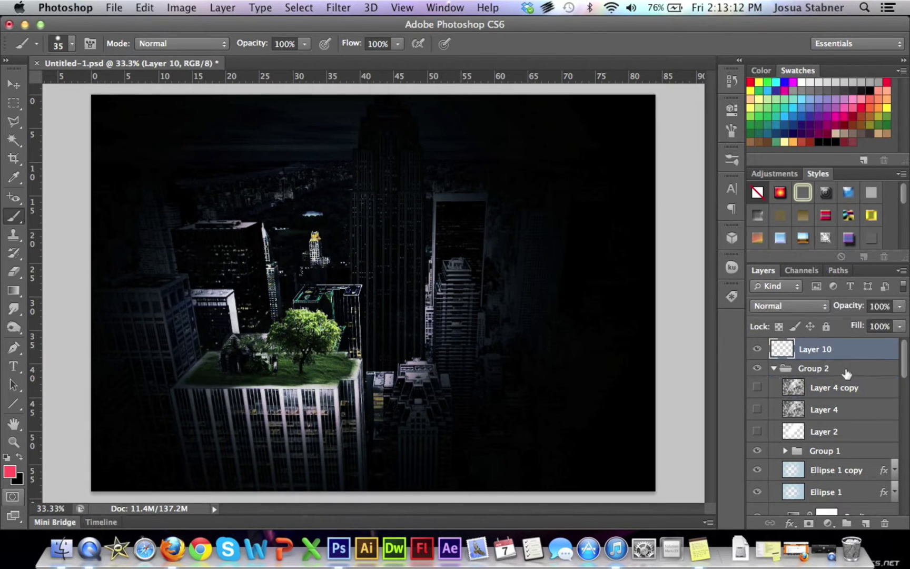
pyautogui.click(866, 523)
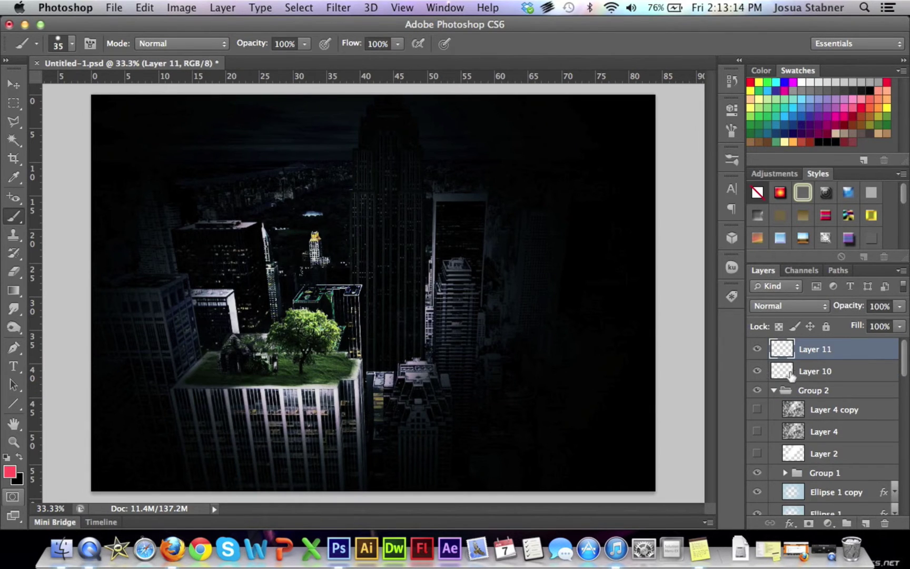
pyautogui.click(842, 375)
pyautogui.press('BackSpace')
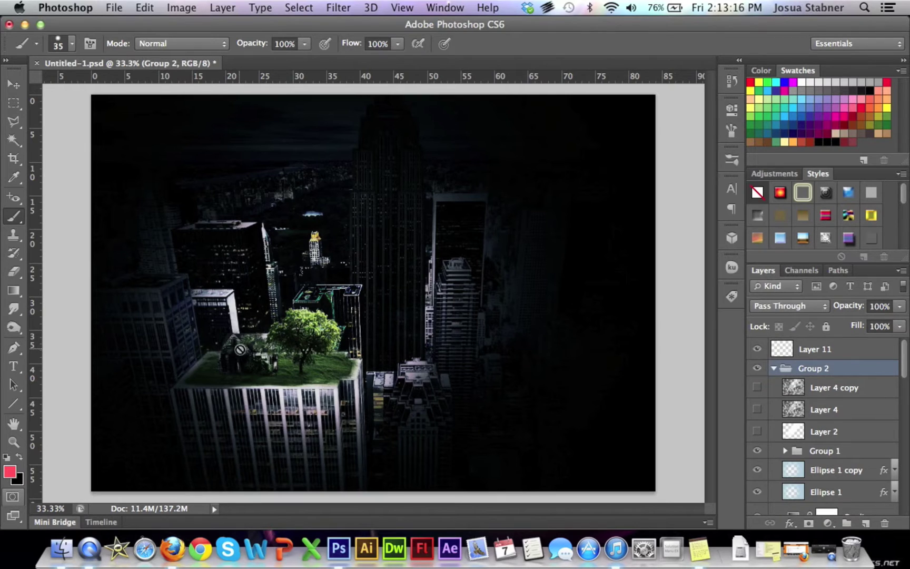
# Draw a closed four-point pen path from the rooftop to the top edge, with white as foreground
pyautogui.click(12, 352)
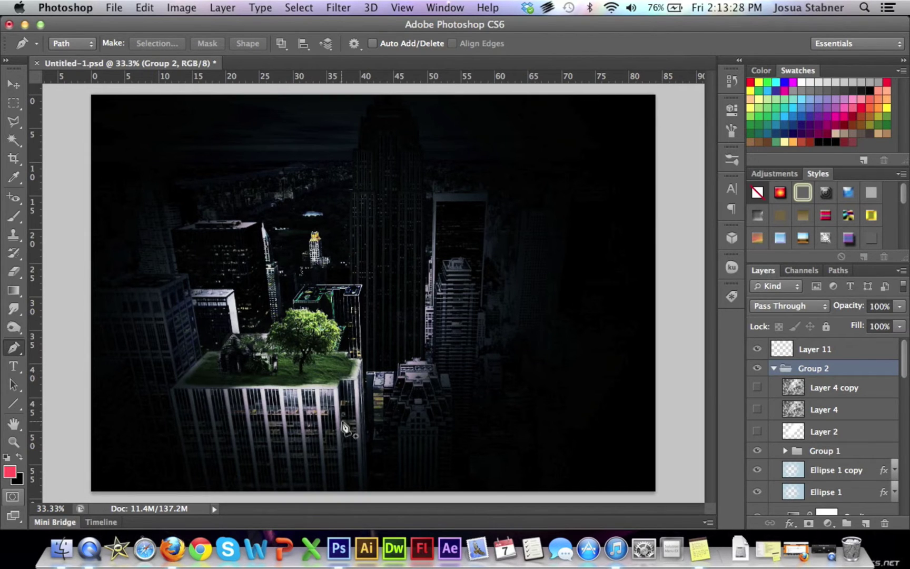
pyautogui.click(335, 391)
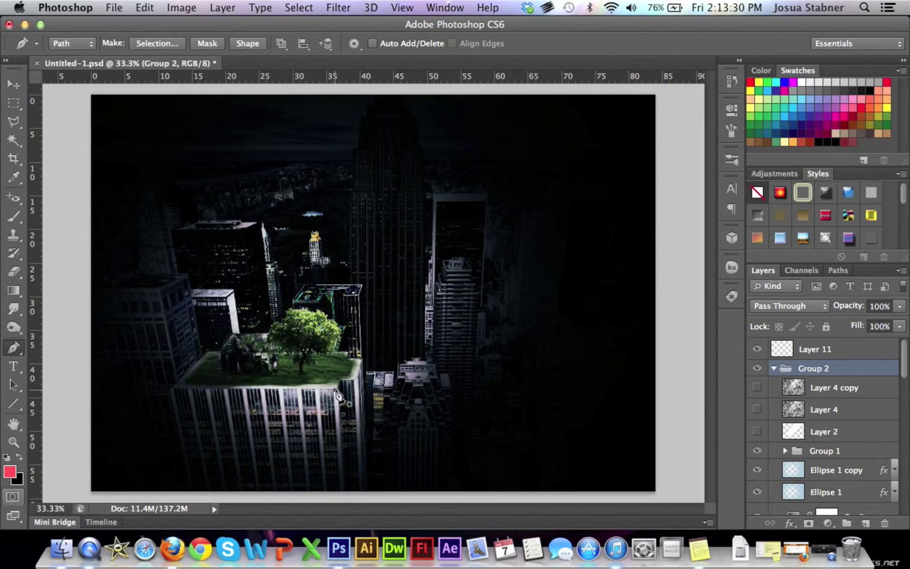
pyautogui.click(627, 90)
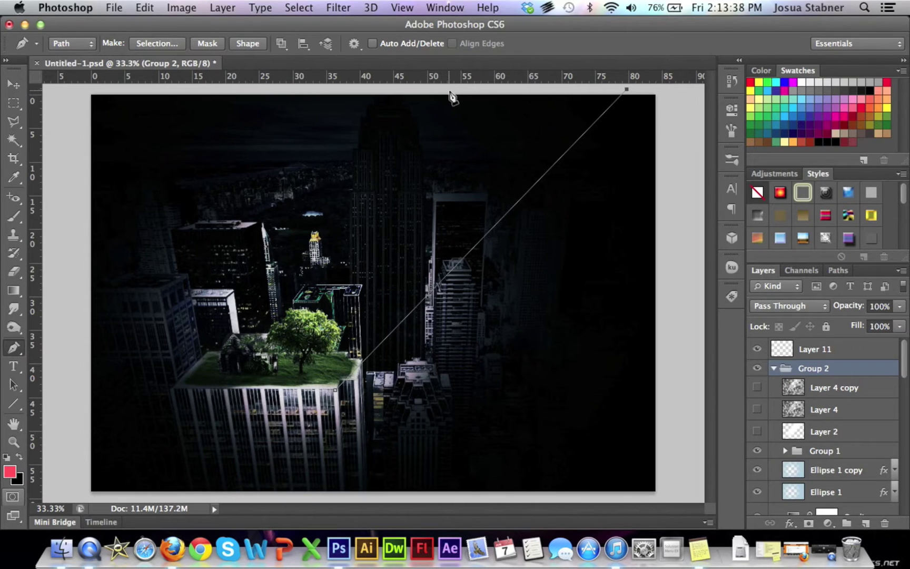
pyautogui.click(476, 89)
pyautogui.click(172, 391)
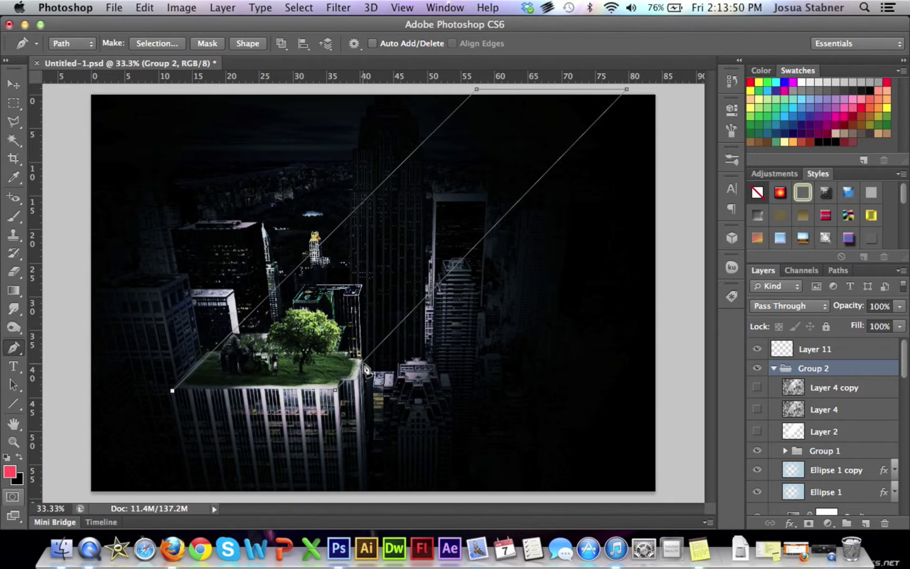
pyautogui.click(335, 390)
pyautogui.click(7, 458)
pyautogui.click(20, 458)
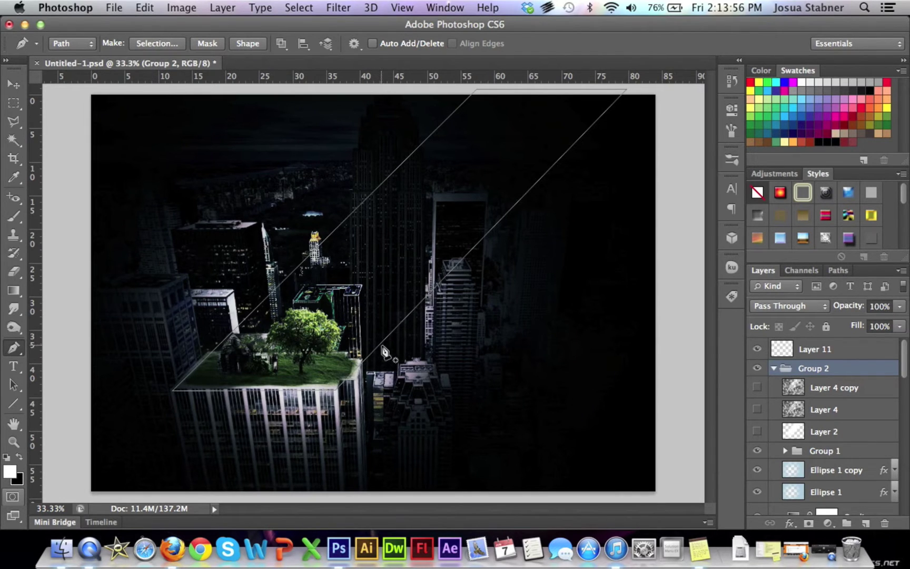
# Fill the beam path with white foreground colour on Layer 11
pyautogui.click(858, 355)
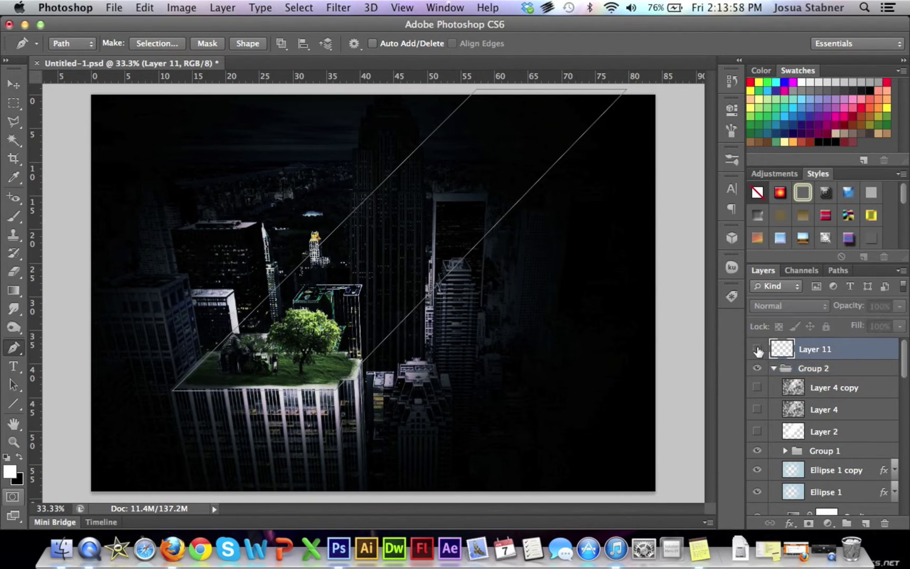
pyautogui.rightClick(377, 354)
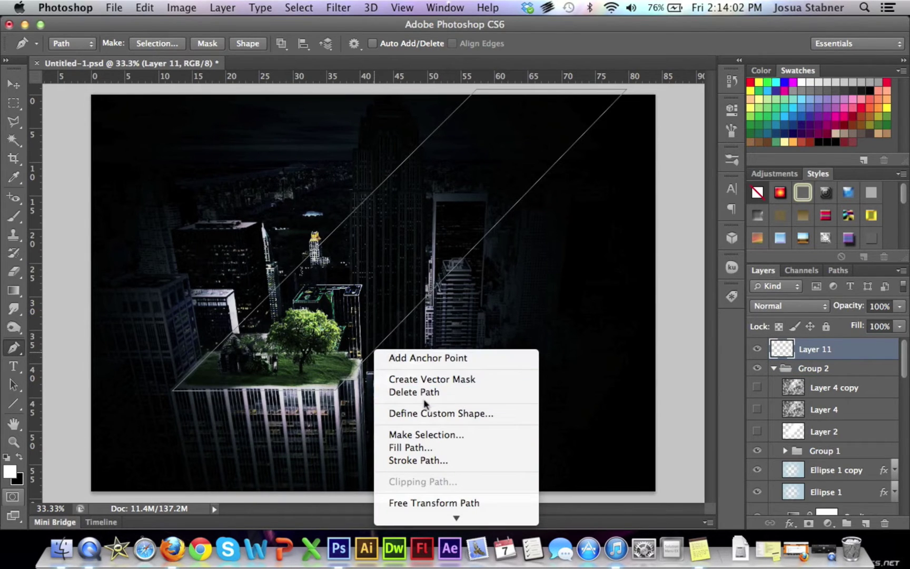
pyautogui.click(430, 447)
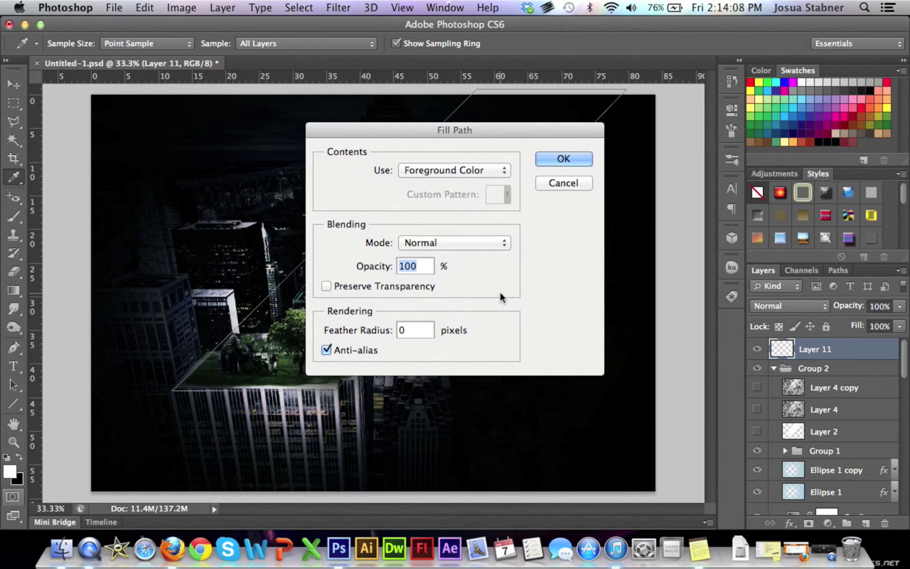
pyautogui.click(562, 159)
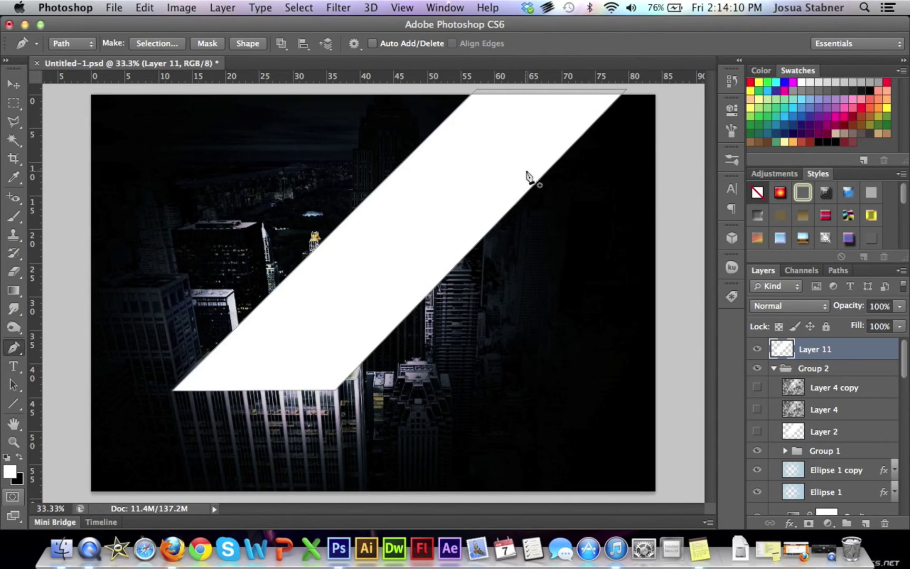
# Delete the beam path outline
pyautogui.rightClick(472, 254)
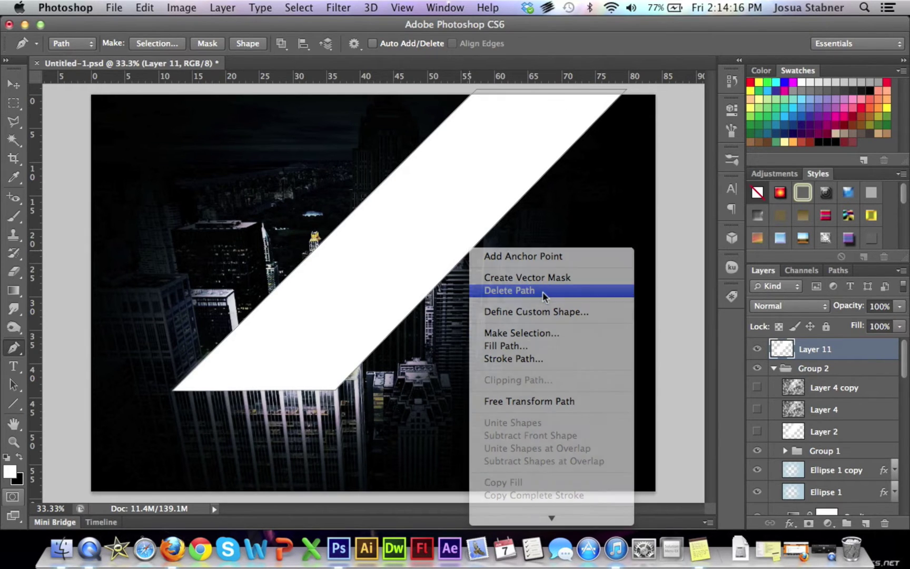
pyautogui.click(543, 290)
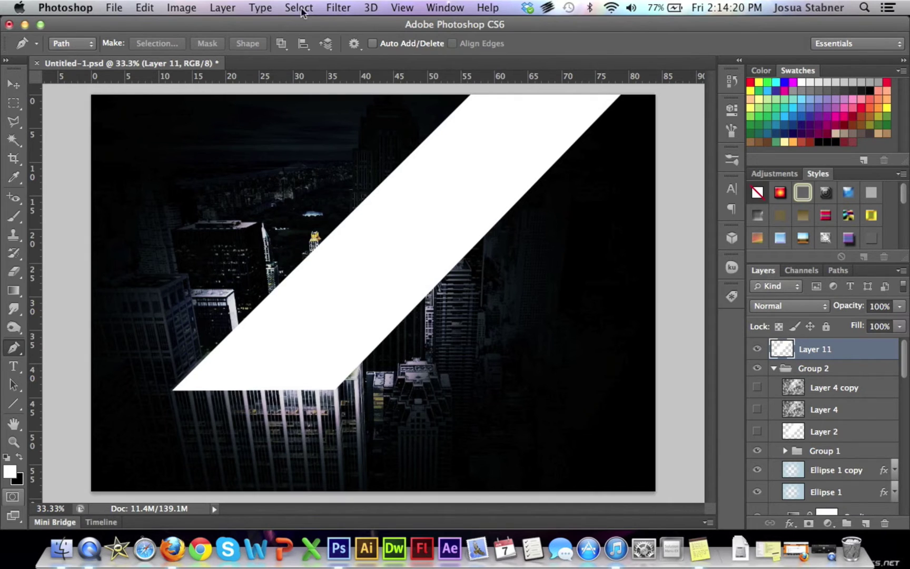
pyautogui.click(338, 7)
# Apply a Motion Blur with angle -52° and distance 187 px to the white beam
pyautogui.moveTo(382, 185)
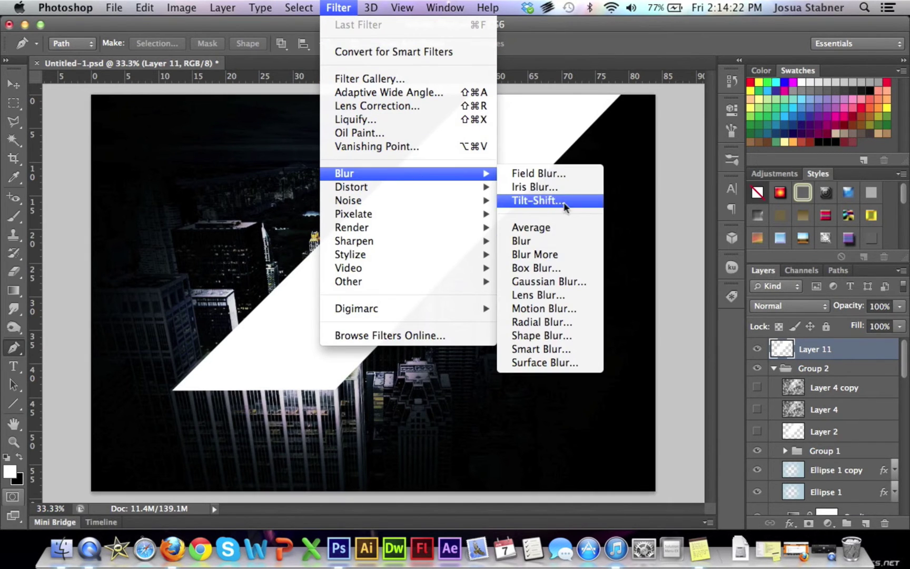
pyautogui.click(547, 308)
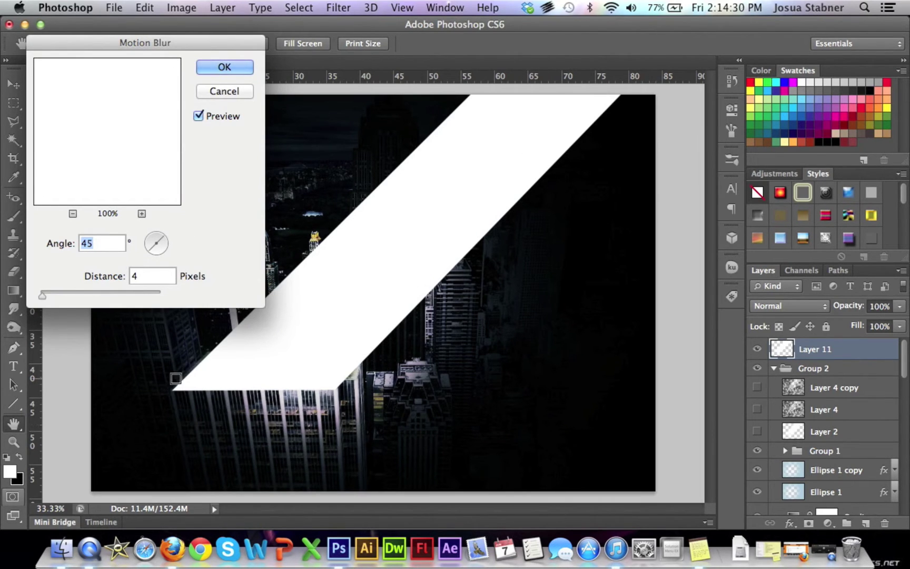
pyautogui.moveTo(47, 296); pyautogui.dragTo(118, 295)
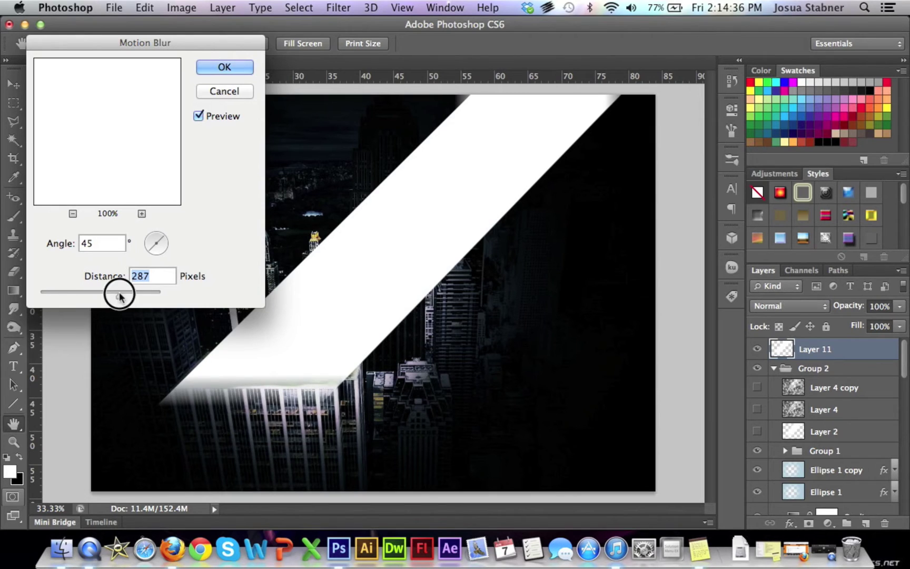
pyautogui.moveTo(152, 252); pyautogui.dragTo(149, 243)
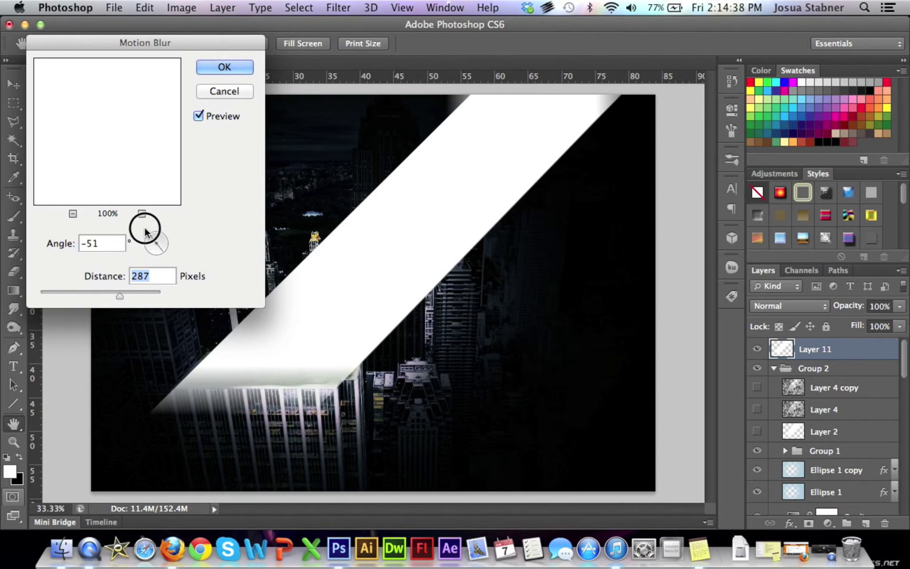
pyautogui.click(146, 232)
pyautogui.click(122, 297)
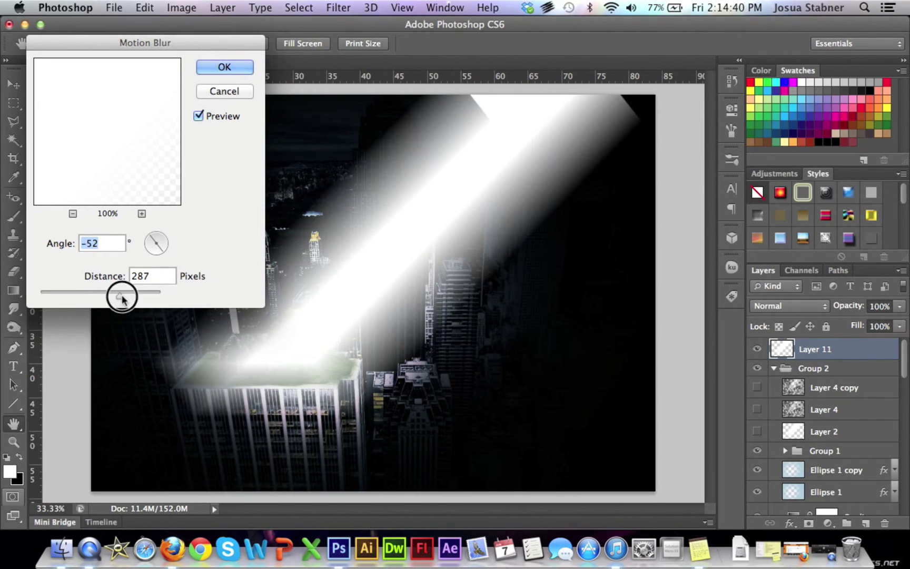
pyautogui.moveTo(123, 297); pyautogui.dragTo(99, 296)
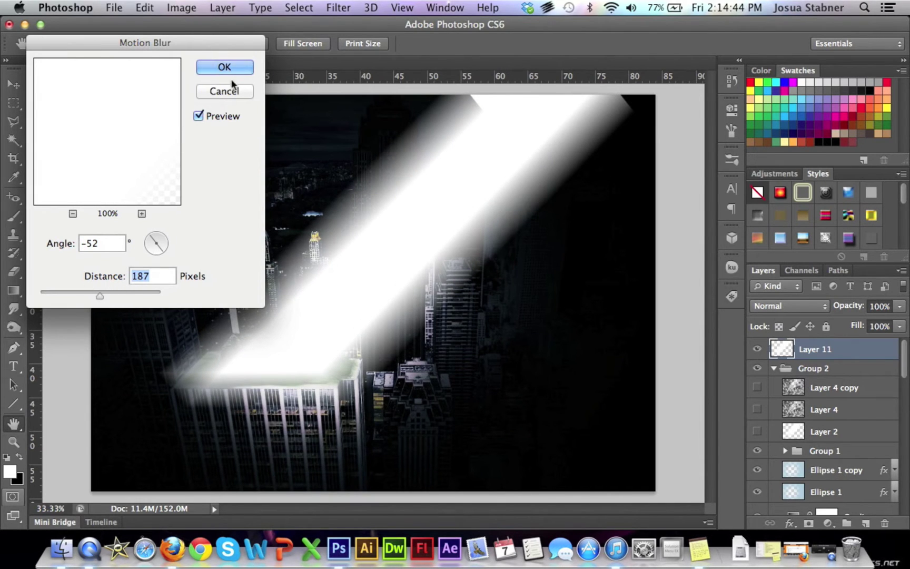
pyautogui.click(224, 66)
# Lower Layer 11's opacity to 24%
pyautogui.press('p')
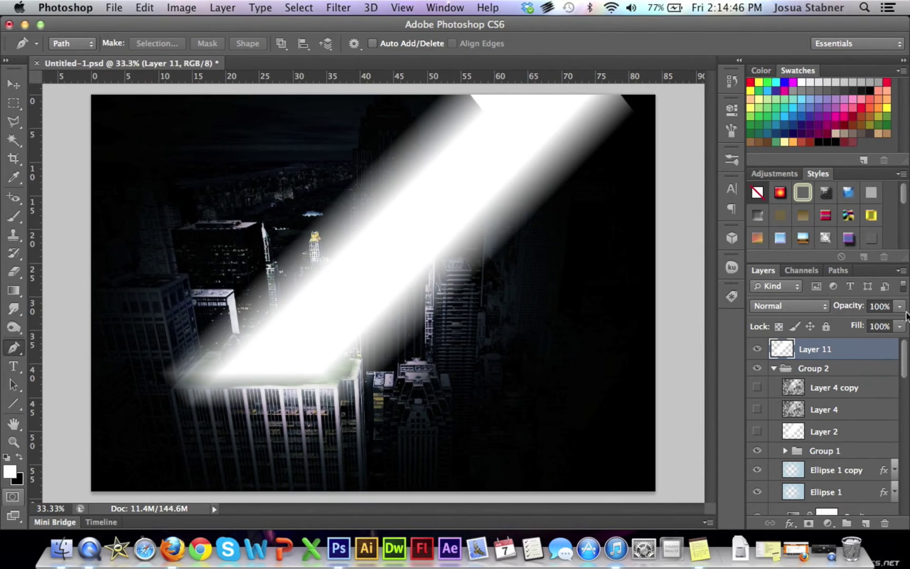
pyautogui.click(900, 306)
pyautogui.moveTo(901, 320); pyautogui.dragTo(849, 325)
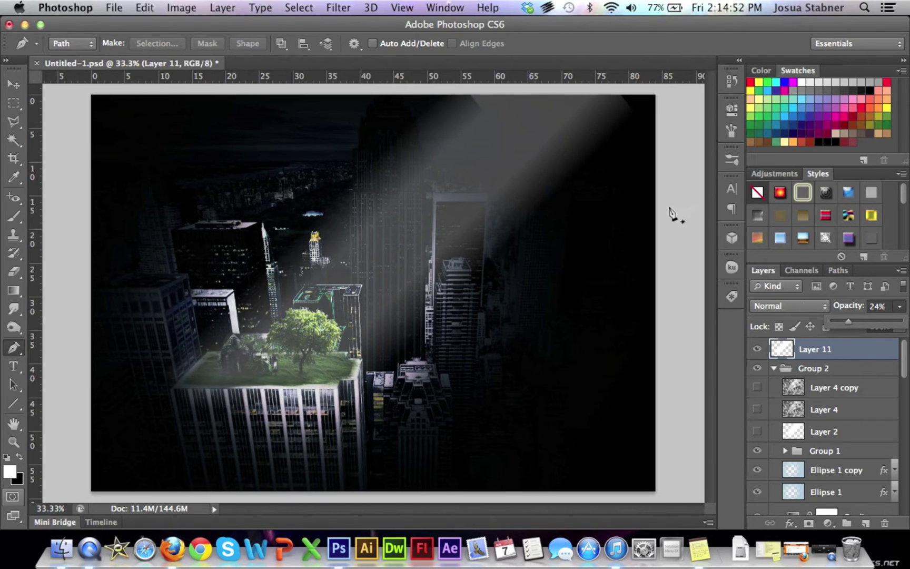
# Apply the same Motion Blur (-52°, 187 px) to the beam a second time
pyautogui.click(330, 11)
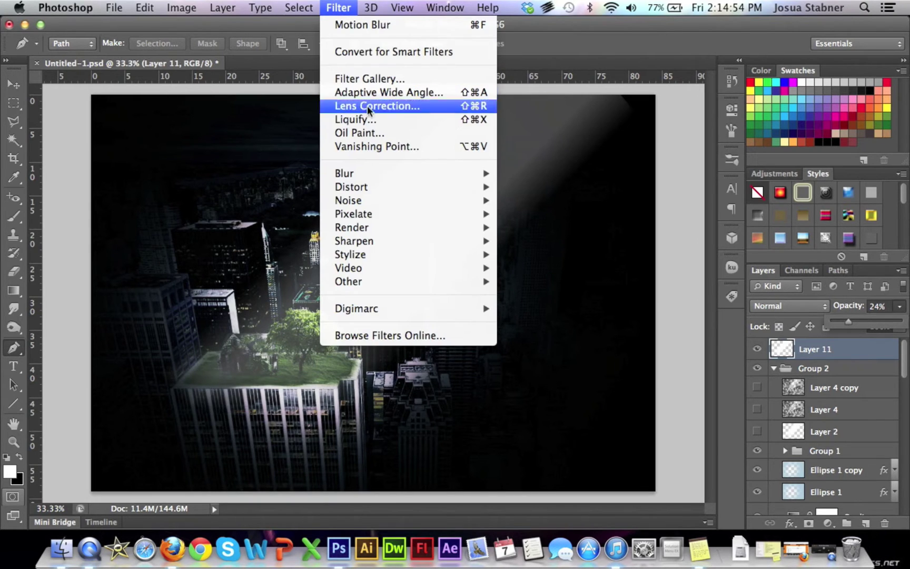
pyautogui.moveTo(393, 174)
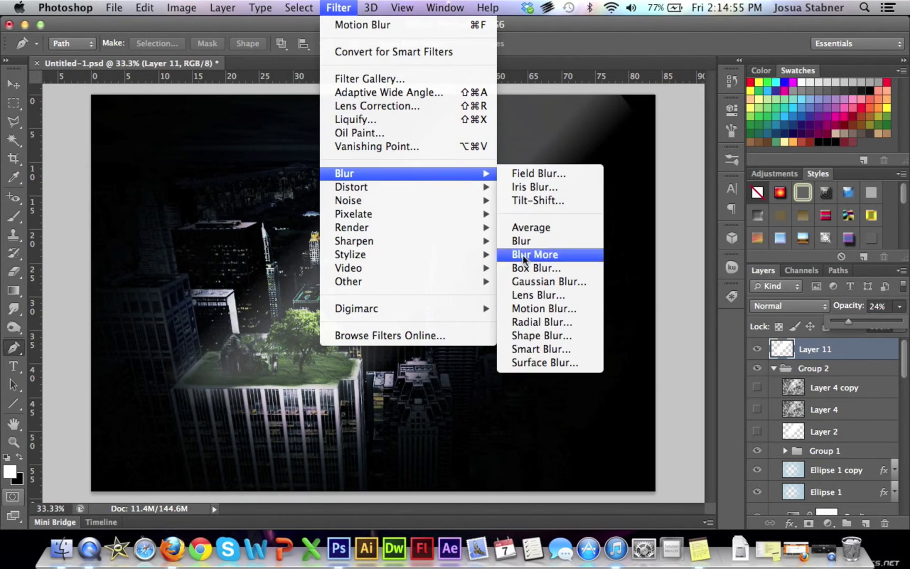
pyautogui.click(527, 308)
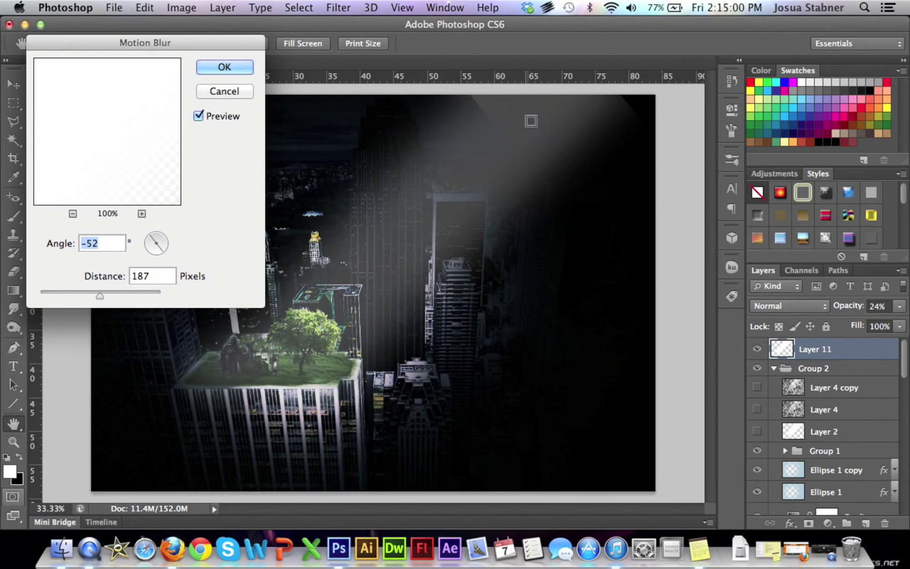
pyautogui.click(217, 68)
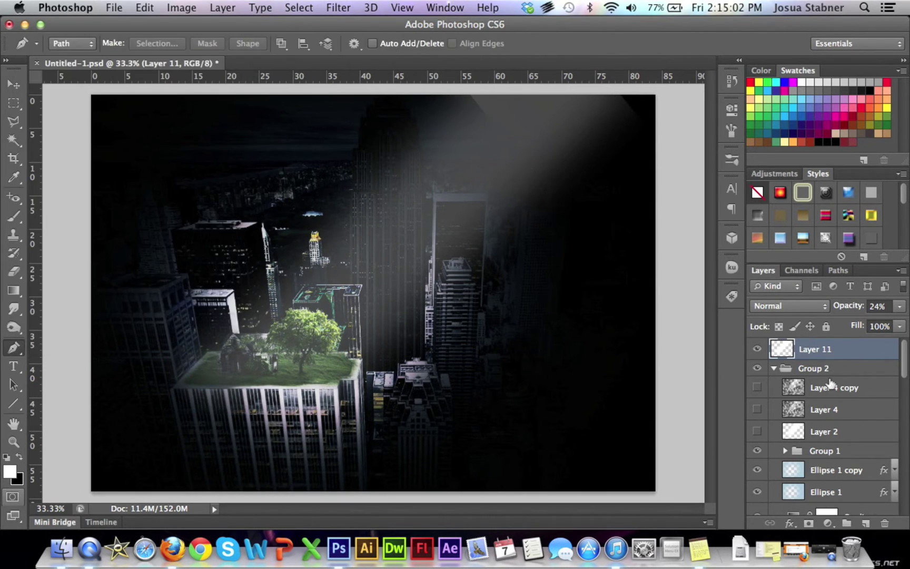
# Compare the beam on and off, then set the Eraser to a soft round 102 px brush
pyautogui.click(757, 350)
pyautogui.click(758, 349)
pyautogui.click(14, 271)
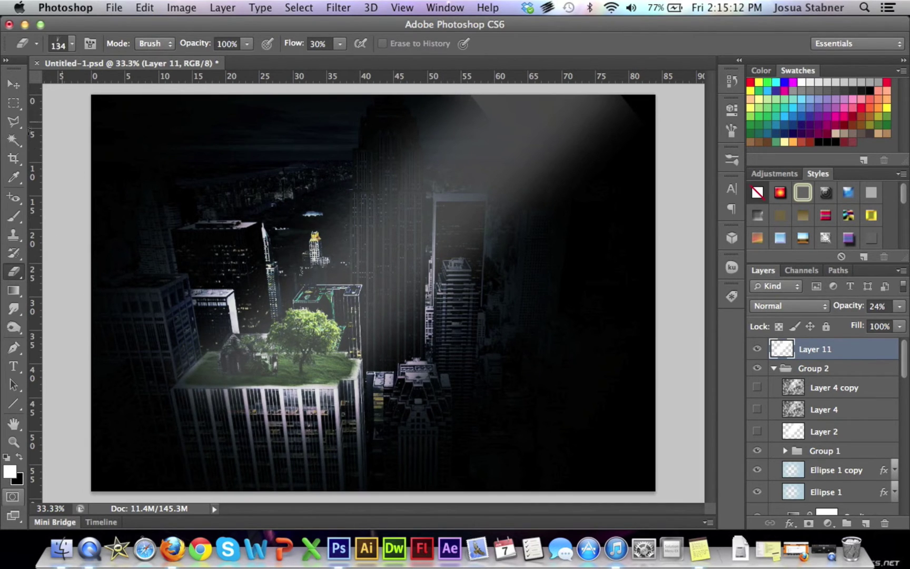
pyautogui.click(75, 49)
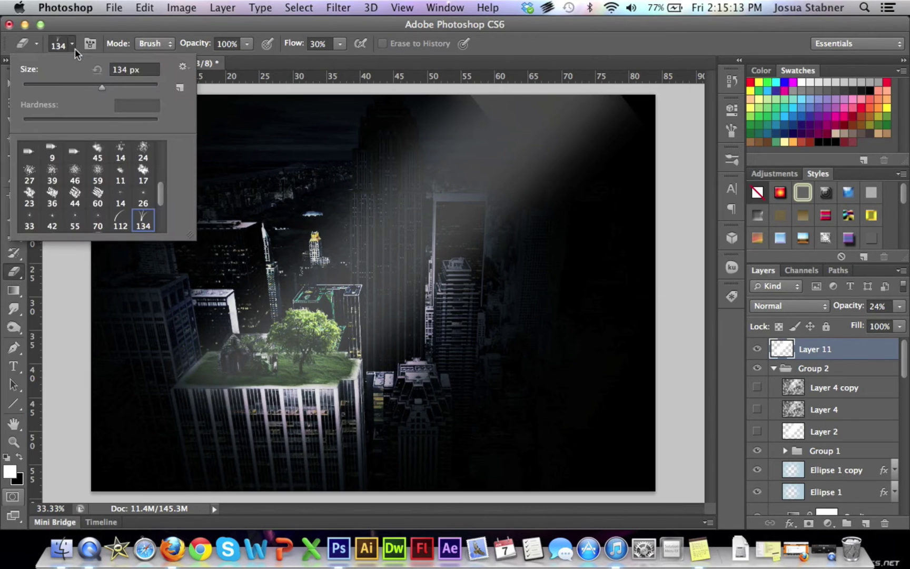
pyautogui.scroll(5, 88, 149)
pyautogui.click(75, 153)
pyautogui.moveTo(101, 88); pyautogui.dragTo(91, 87)
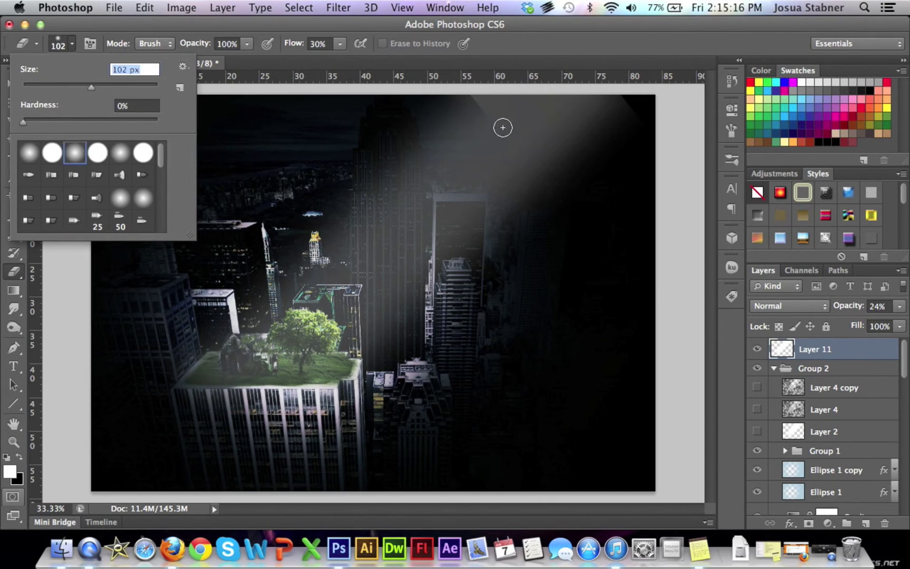
pyautogui.press('Return')
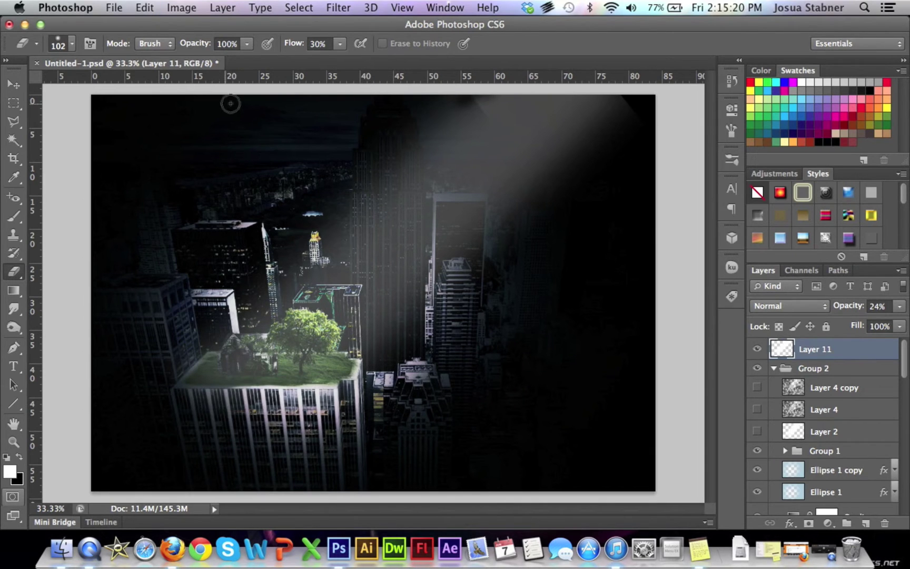
# Undo the eraser strokes that cut a dark band through the beam
pyautogui.press('super+z')
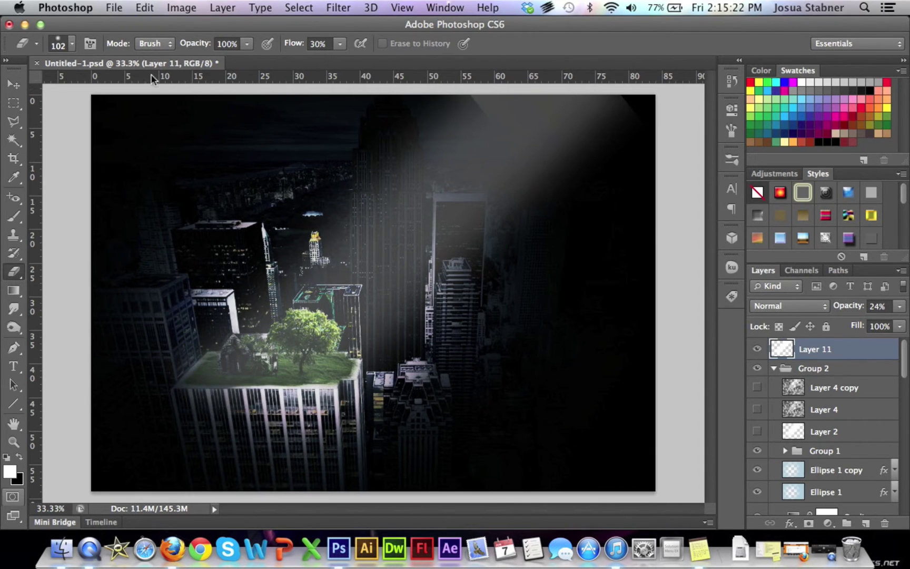
pyautogui.keyDown('shift'); pyautogui.click(227, 401); pyautogui.keyUp('shift')
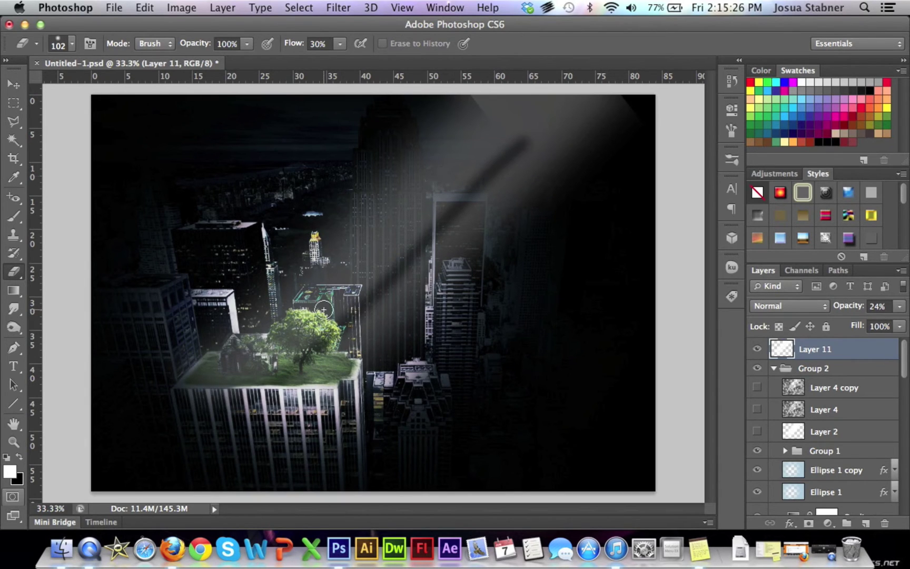
pyautogui.press('super+z')
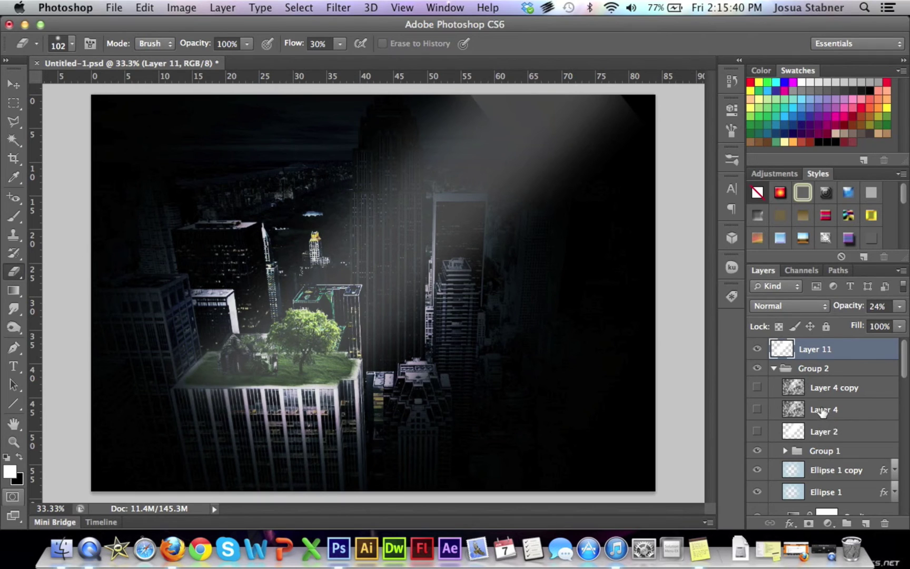
# Preview Layer 4 copy and Layer 4 on and off, leaving both cloud layers hidden
pyautogui.click(857, 416)
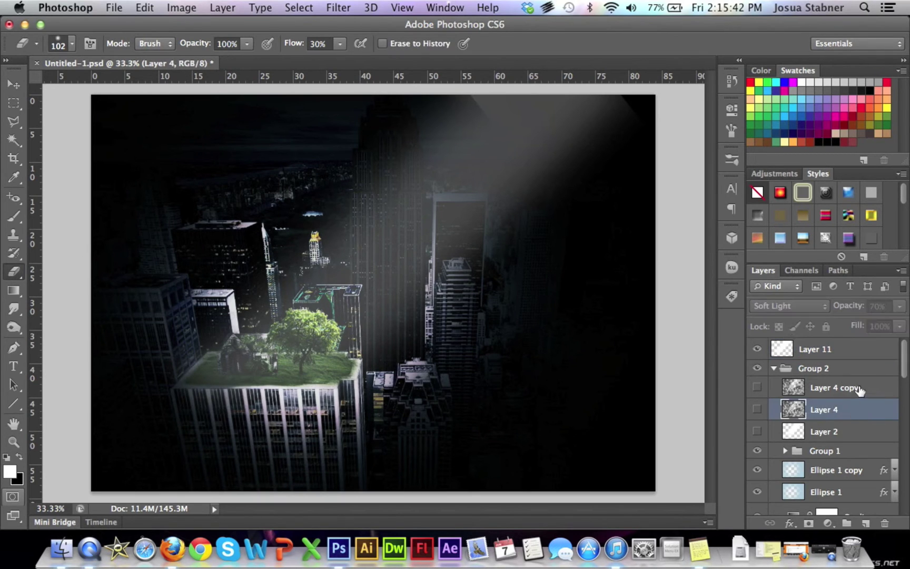
pyautogui.click(860, 392)
pyautogui.click(757, 388)
pyautogui.click(757, 388)
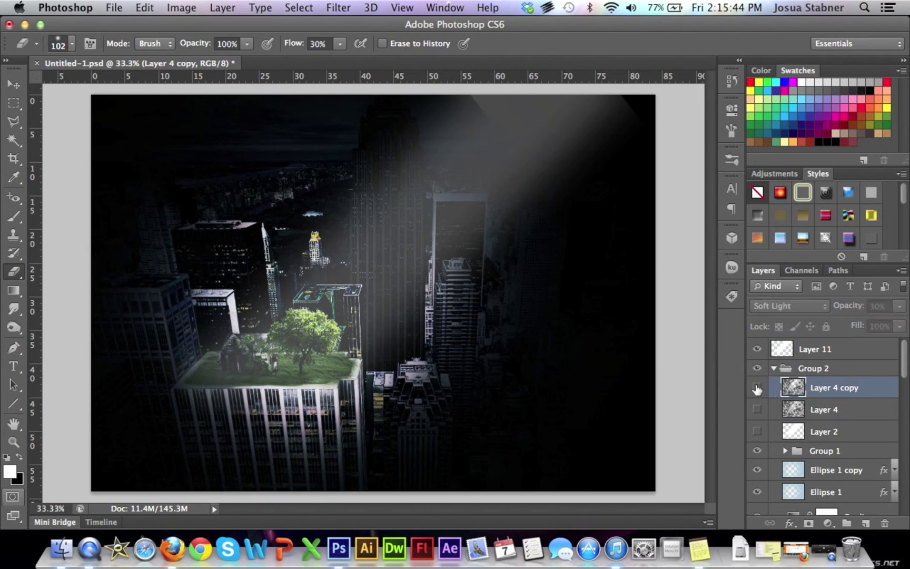
pyautogui.click(757, 388)
pyautogui.click(757, 409)
pyautogui.click(757, 410)
pyautogui.click(757, 389)
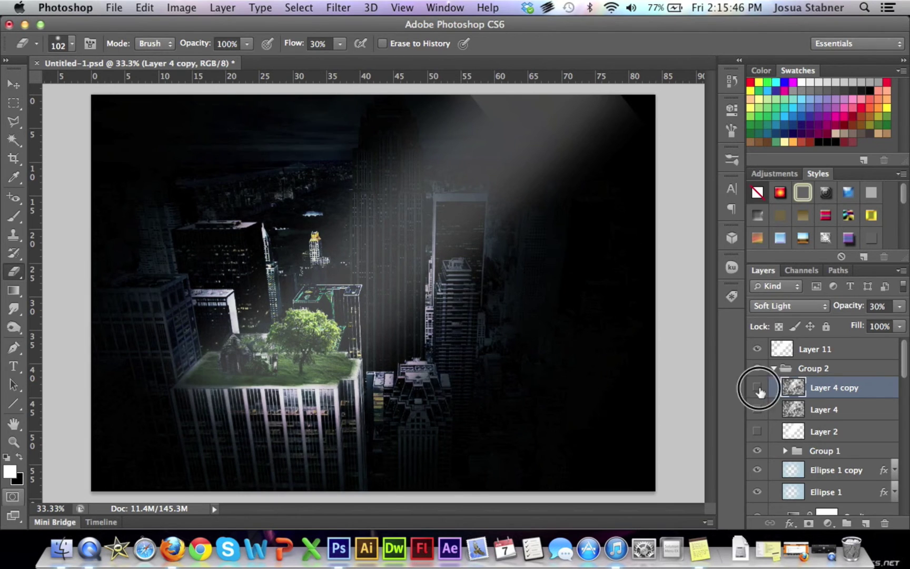
# Create Layer 12 above Layer 11, select it, and reset colours to black and white
pyautogui.click(854, 350)
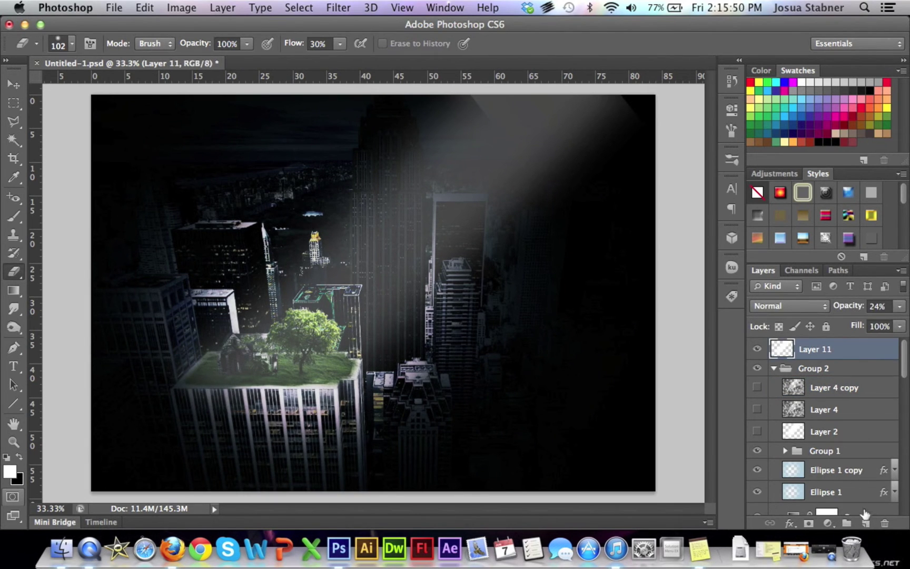
pyautogui.click(866, 523)
pyautogui.click(845, 371)
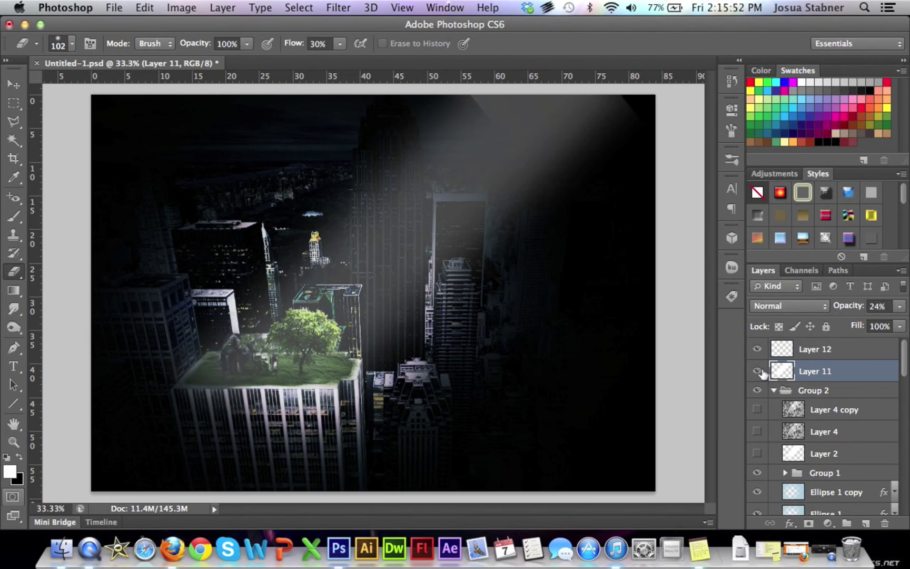
pyautogui.click(757, 371)
pyautogui.click(757, 371)
pyautogui.click(869, 354)
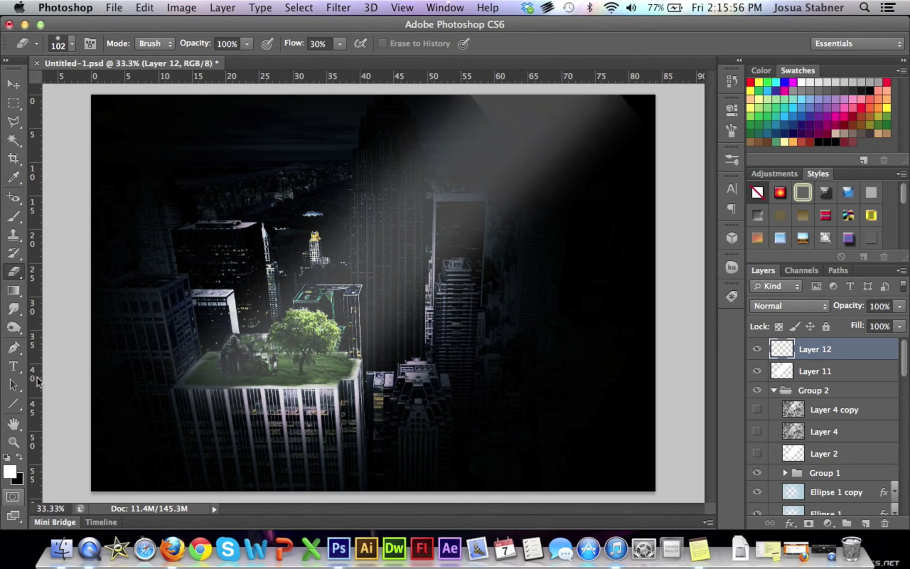
pyautogui.click(6, 458)
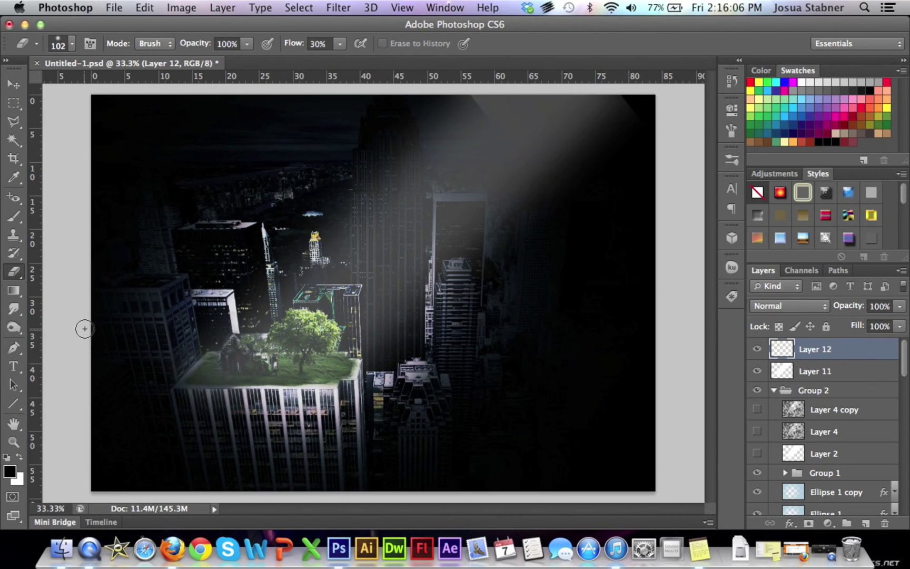
# Fill Layer 12 with Filter > Render > Clouds
pyautogui.click(346, 10)
pyautogui.moveTo(389, 226)
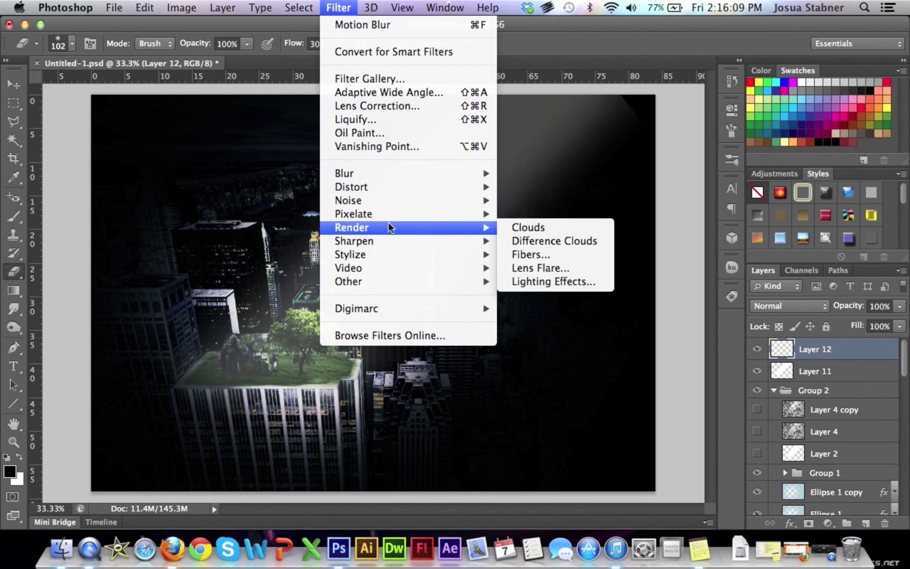
pyautogui.click(545, 228)
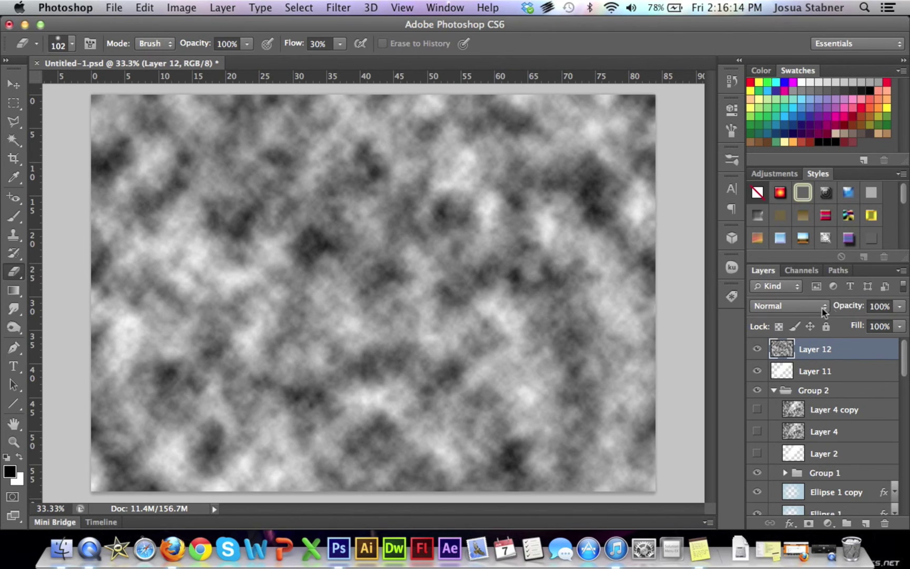
# Set the clouds layer to Soft Light blend mode at 56% opacity
pyautogui.click(822, 307)
pyautogui.click(795, 473)
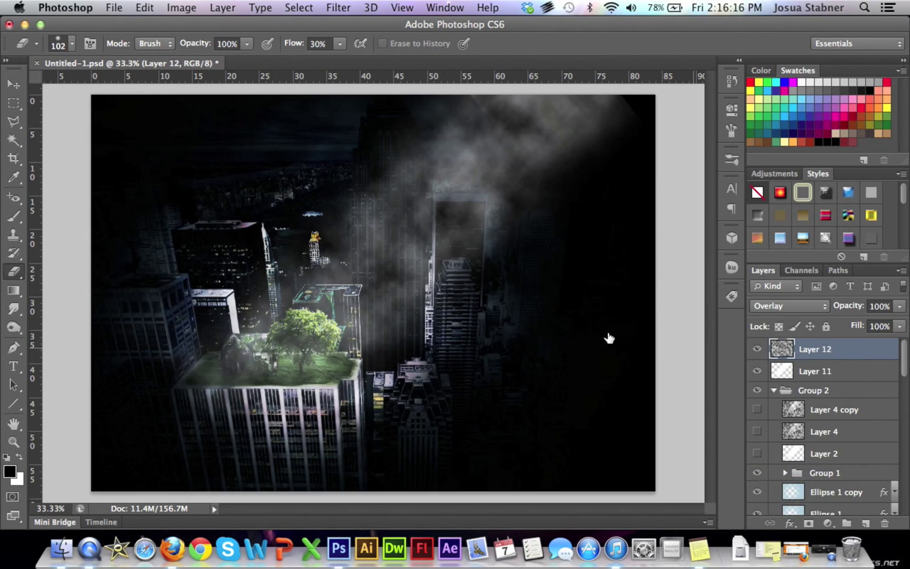
pyautogui.click(794, 298)
pyautogui.click(784, 315)
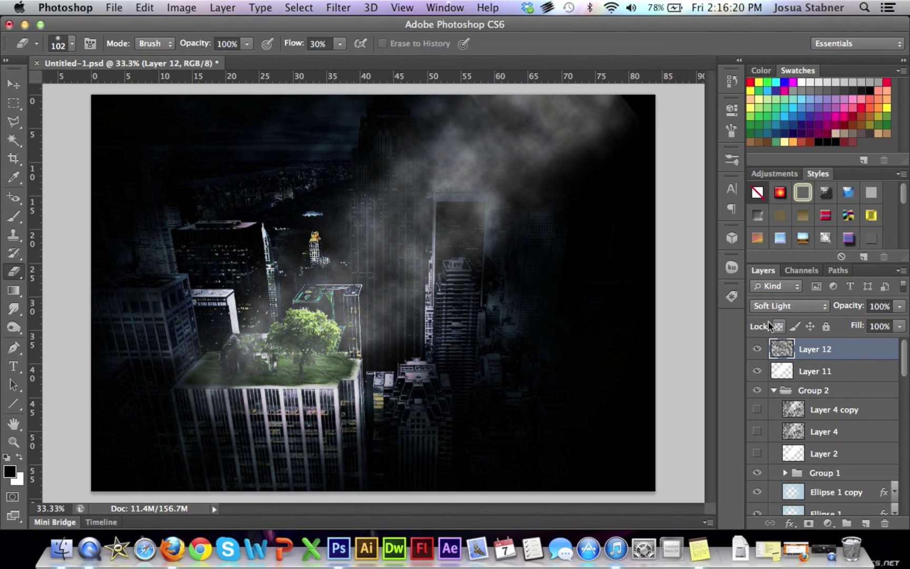
pyautogui.click(901, 306)
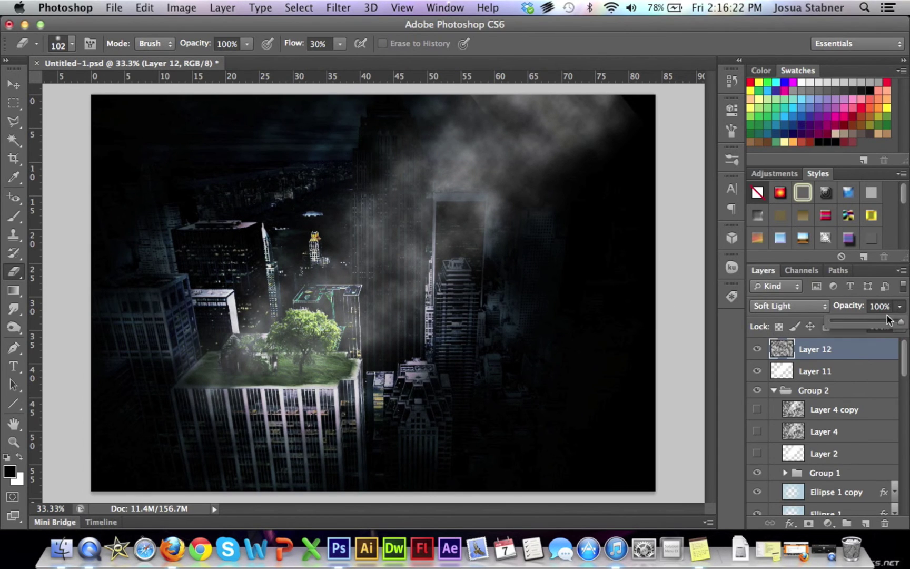
pyautogui.moveTo(890, 320); pyautogui.dragTo(871, 321)
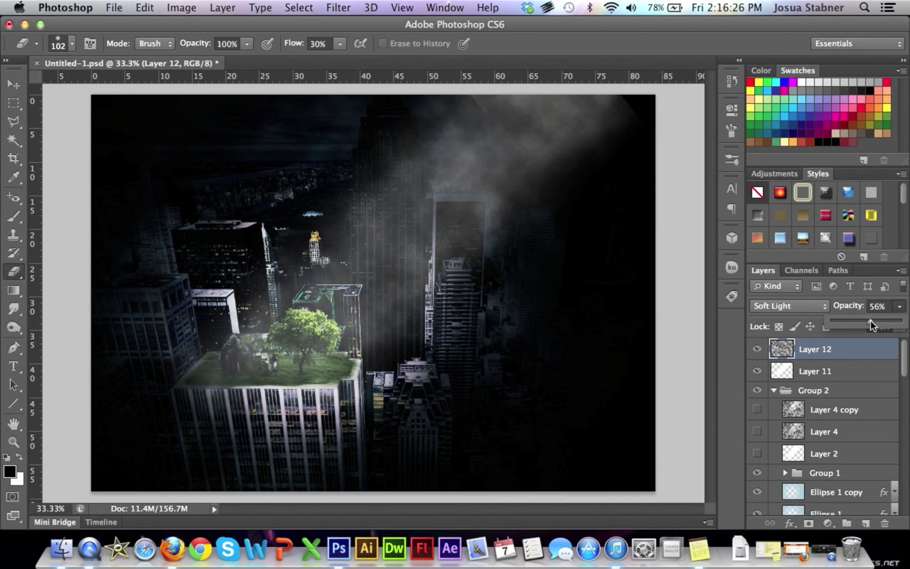
pyautogui.click(901, 307)
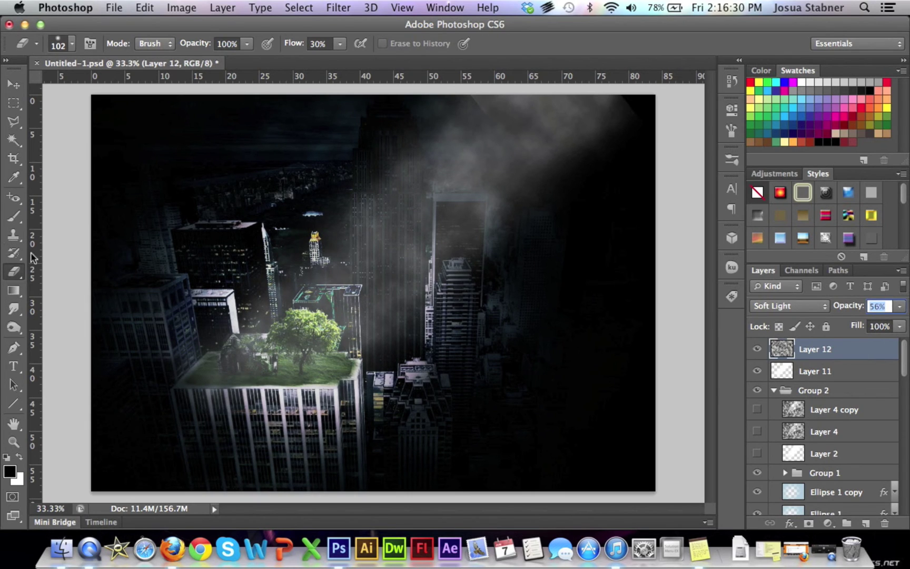
# Erase cloud haze on Layer 12 over the light rays and down toward the rooftop tree
pyautogui.click(559, 123)
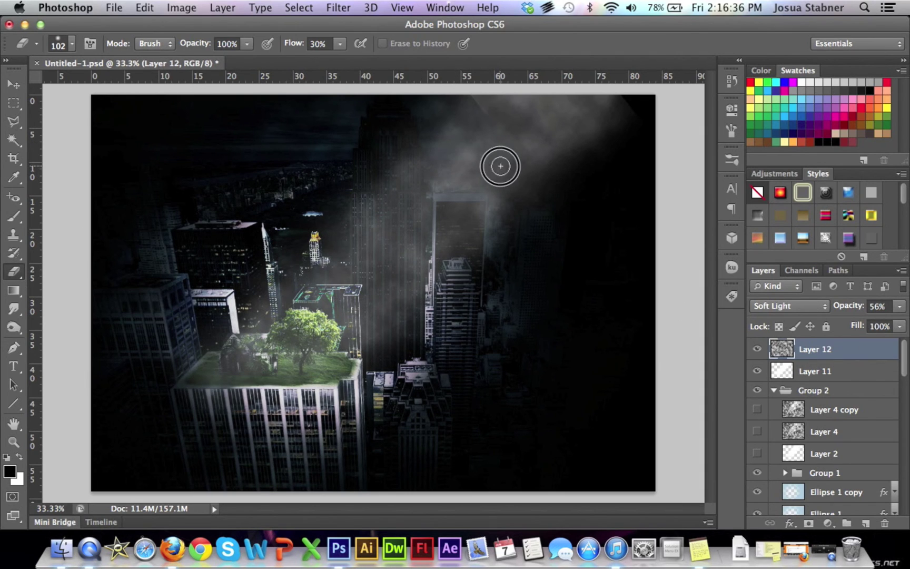
pyautogui.click(448, 193)
pyautogui.moveTo(359, 259)
pyautogui.mouseDown()
pyautogui.moveTo(381, 220)
pyautogui.moveTo(386, 266)
pyautogui.moveTo(425, 268)
pyautogui.moveTo(335, 323)
pyautogui.moveTo(435, 238)
pyautogui.moveTo(368, 255)
pyautogui.moveTo(365, 230)
pyautogui.moveTo(345, 258)
pyautogui.moveTo(451, 200)
pyautogui.moveTo(447, 192)
pyautogui.moveTo(531, 117)
pyautogui.mouseUp()
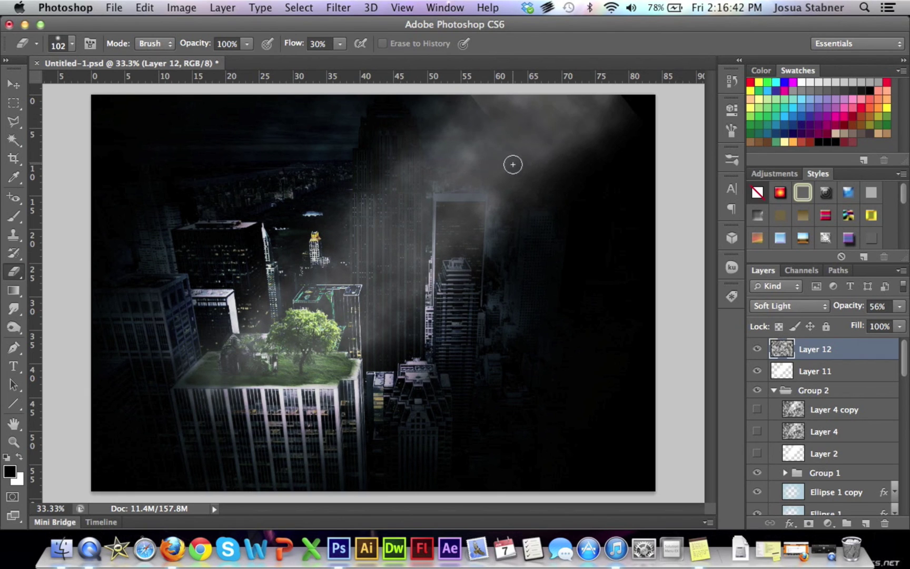
pyautogui.moveTo(467, 113)
pyautogui.mouseDown()
pyautogui.moveTo(460, 226)
pyautogui.moveTo(334, 321)
pyautogui.moveTo(389, 331)
pyautogui.moveTo(330, 342)
pyautogui.moveTo(279, 306)
pyautogui.moveTo(300, 274)
pyautogui.moveTo(221, 363)
pyautogui.moveTo(252, 388)
pyautogui.moveTo(219, 381)
pyautogui.mouseUp()
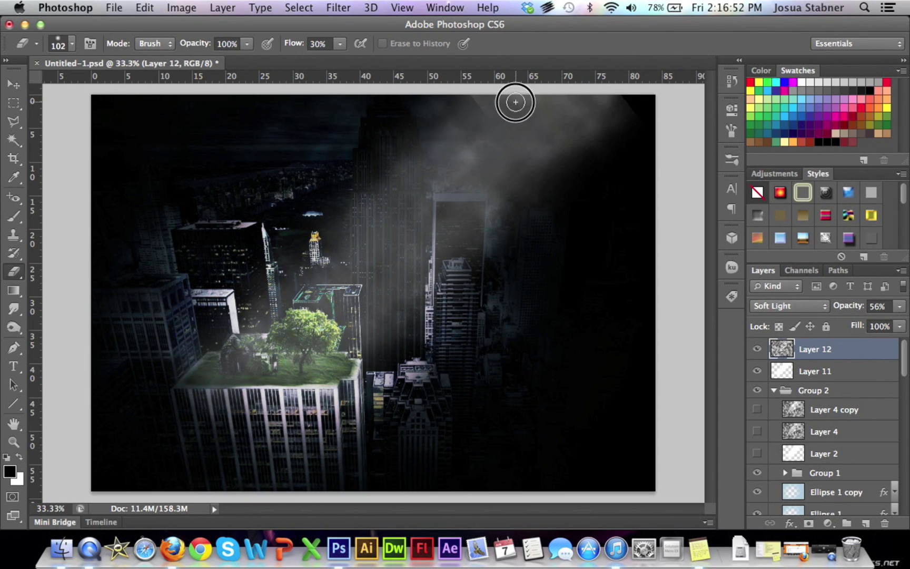
pyautogui.moveTo(504, 142)
pyautogui.mouseDown()
pyautogui.moveTo(494, 171)
pyautogui.moveTo(512, 199)
pyautogui.mouseUp()
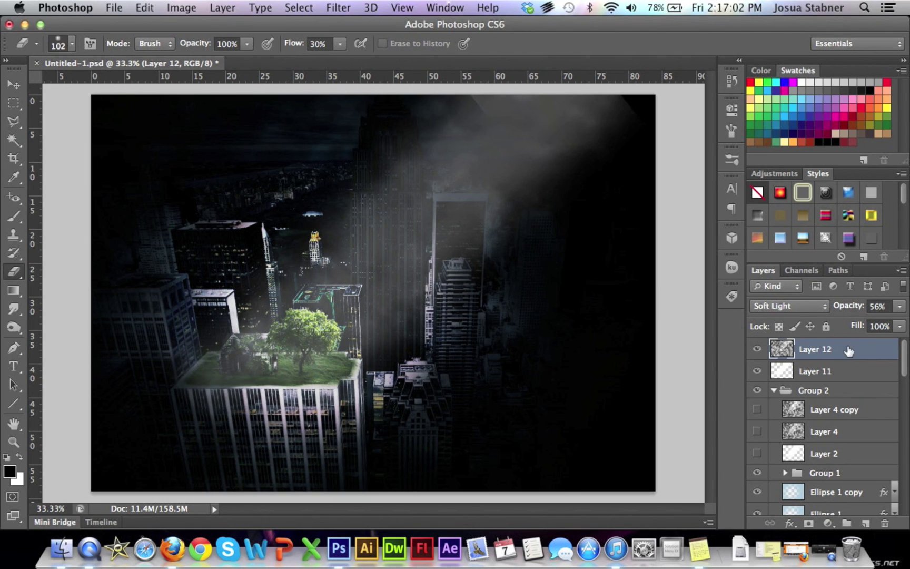
pyautogui.click(757, 348)
pyautogui.click(757, 349)
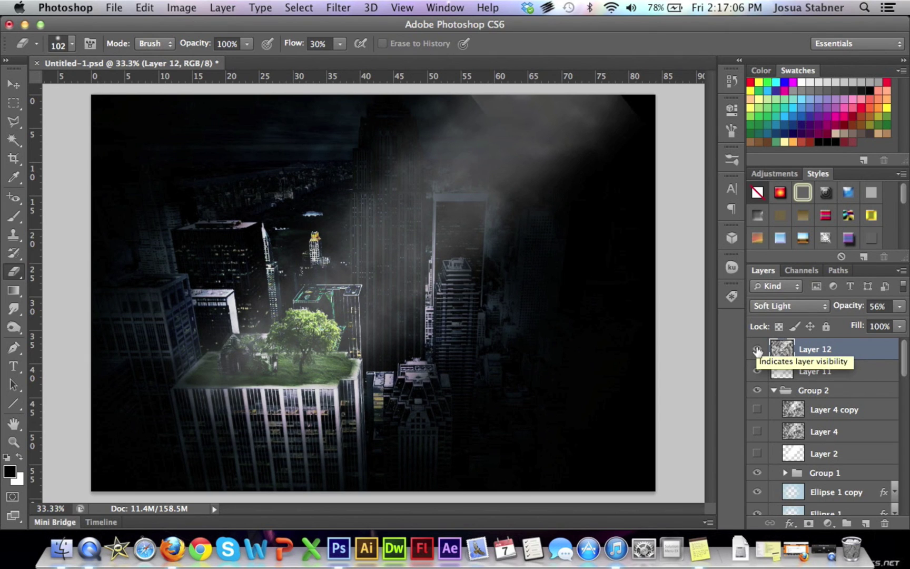
pyautogui.click(758, 349)
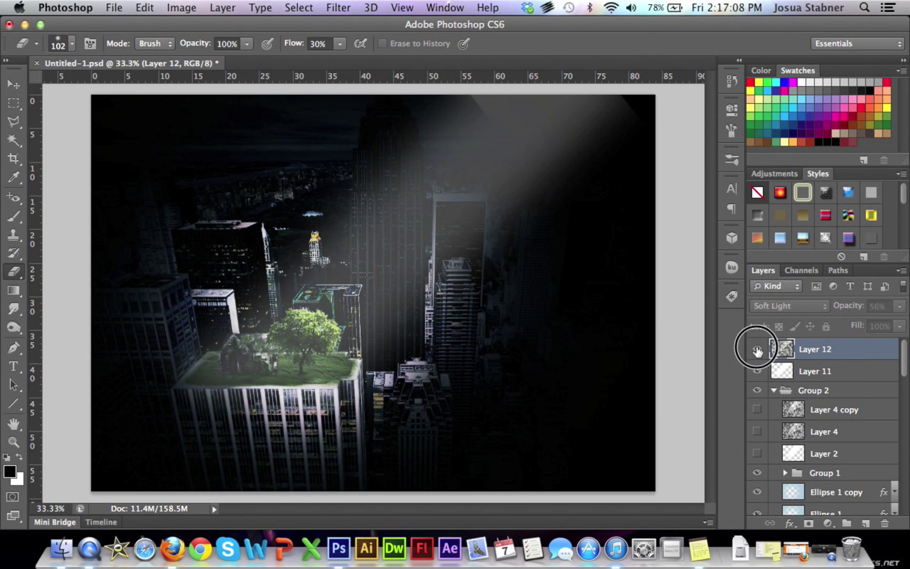
pyautogui.click(757, 348)
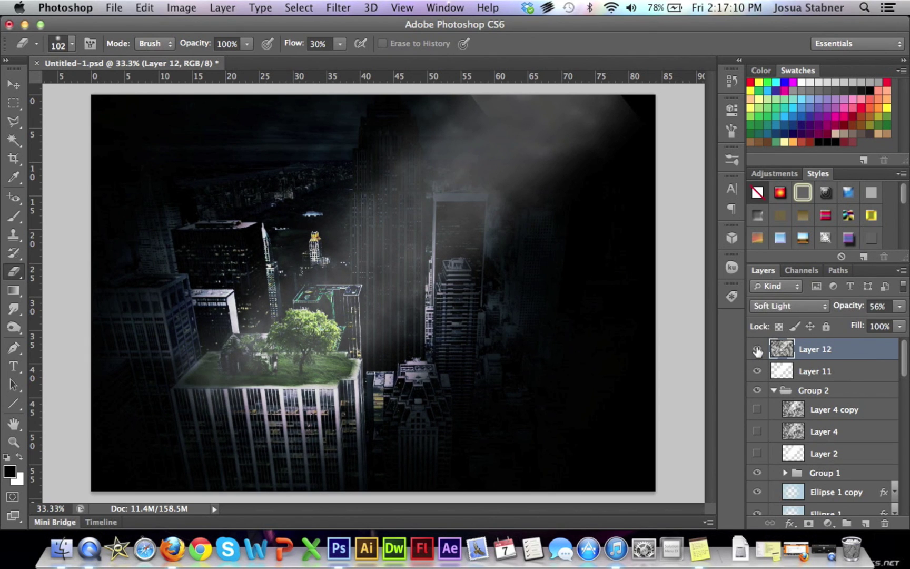